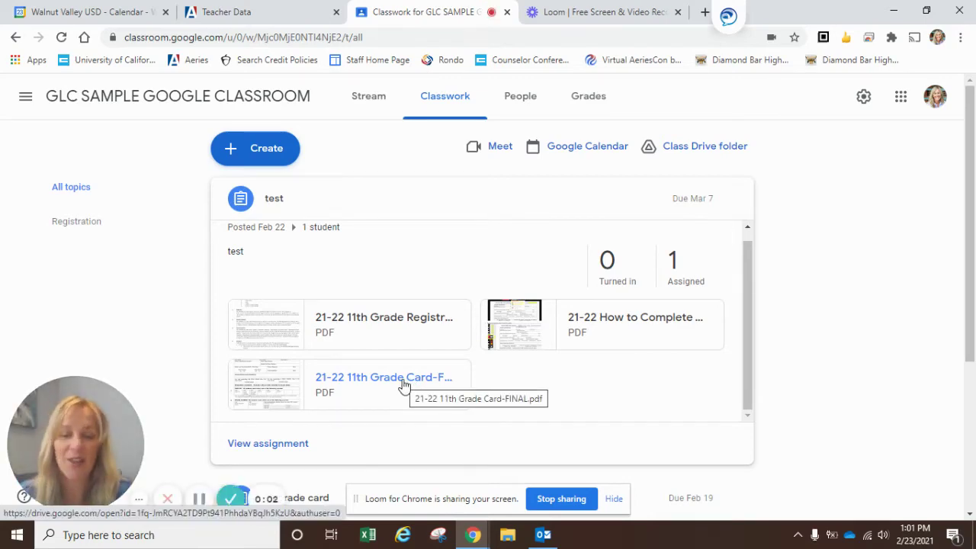
Preview the 21-22 11th Grade Card-FINAL.pdf attachment and show its Open with app list
click(403, 381)
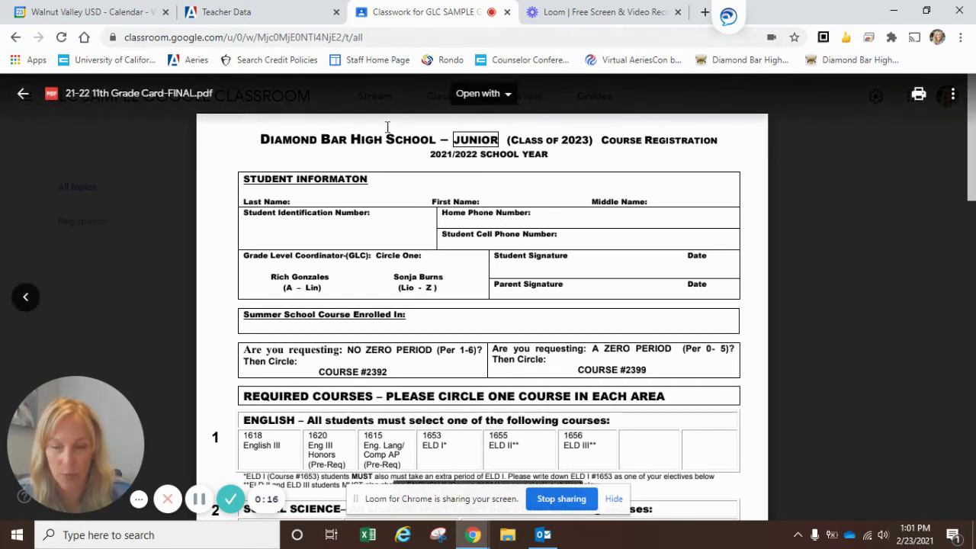
click(508, 97)
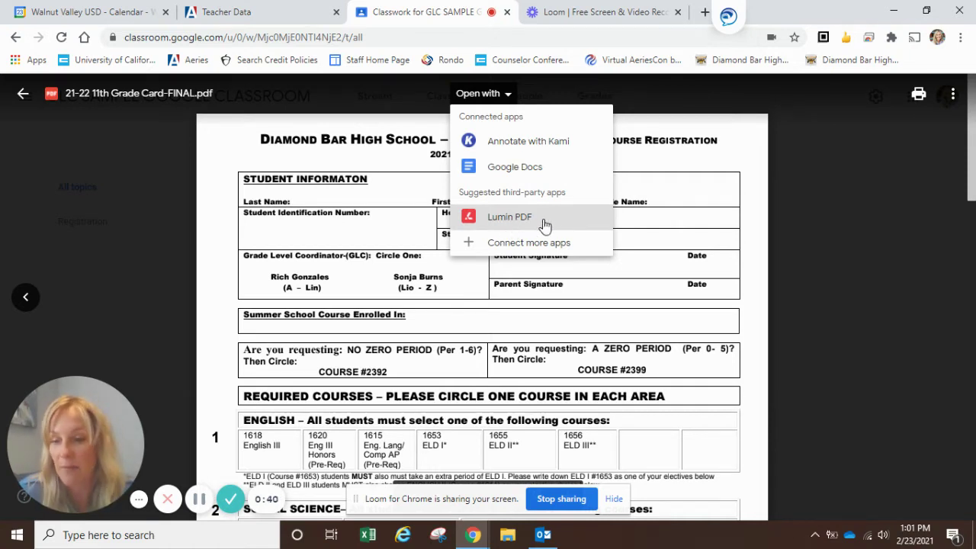
Load the grade card PDF in Kami using Annotate with Kami
click(535, 155)
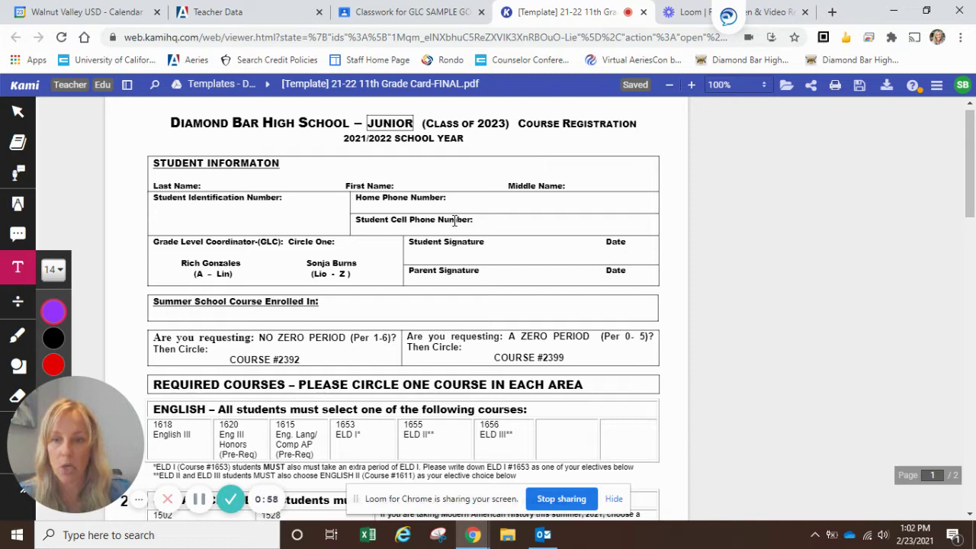
drag(81, 404, 767, 366)
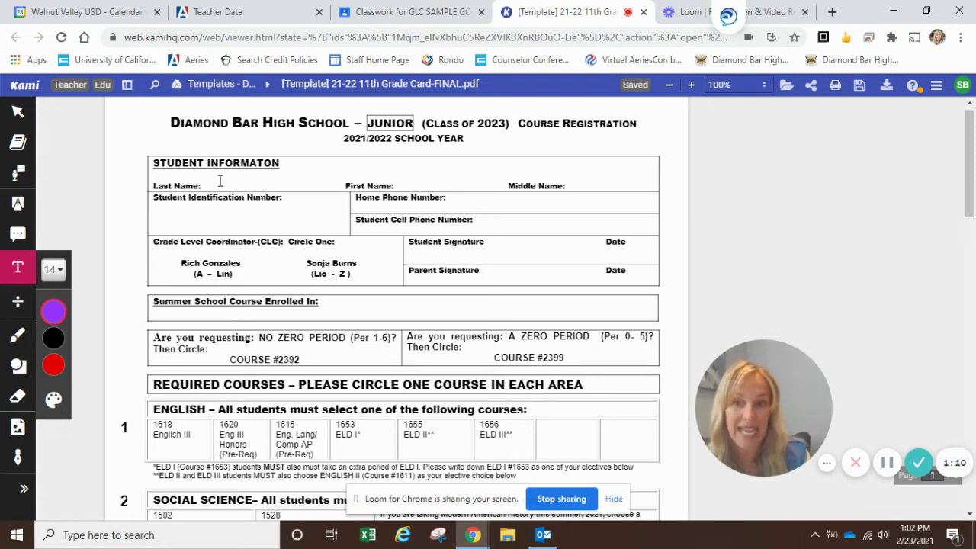
Set typed text to 16px purple and place a text box beside Last Name
click(17, 273)
click(17, 273)
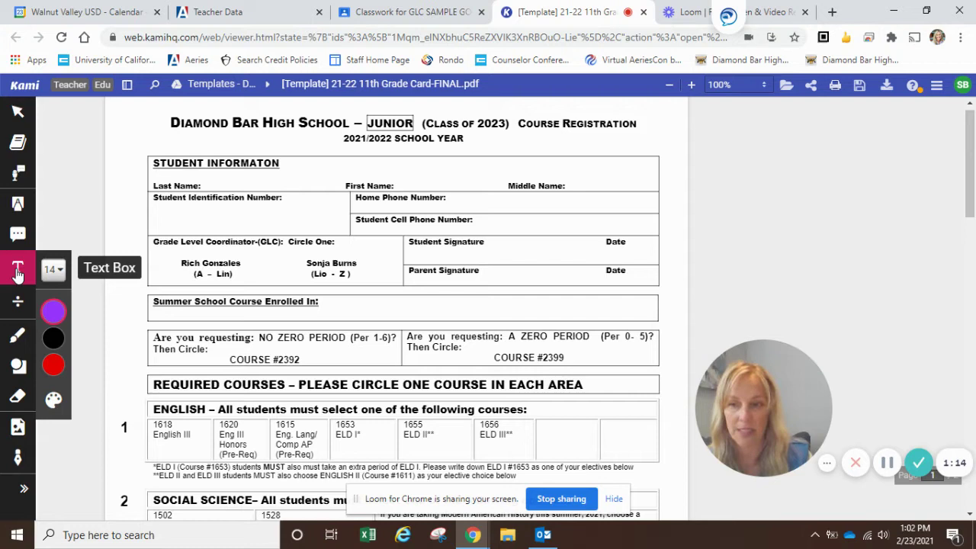
click(59, 271)
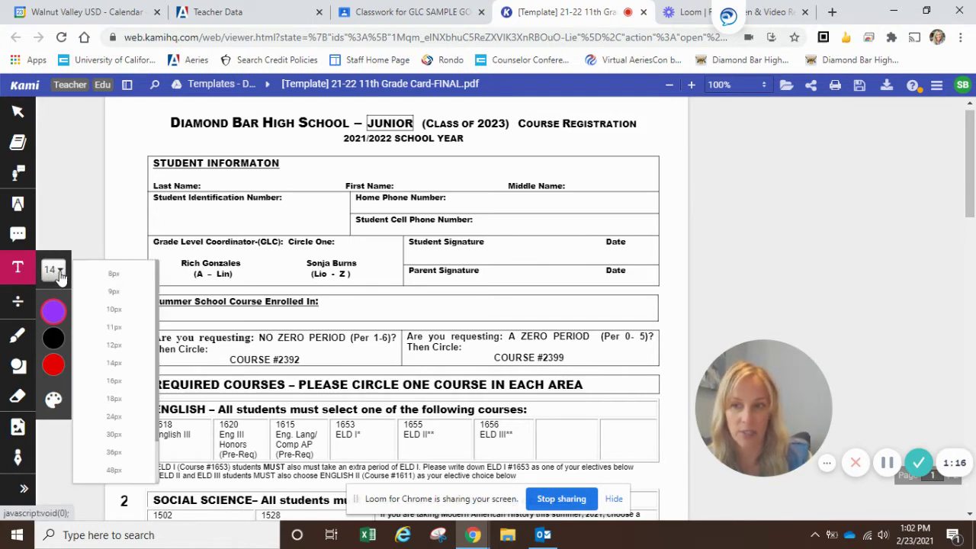
click(120, 383)
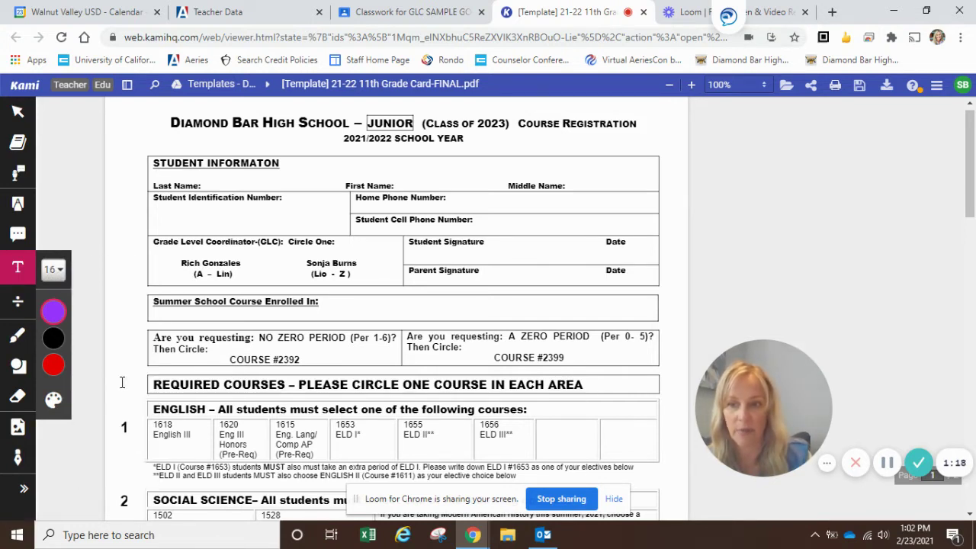
mouse_move(53, 350)
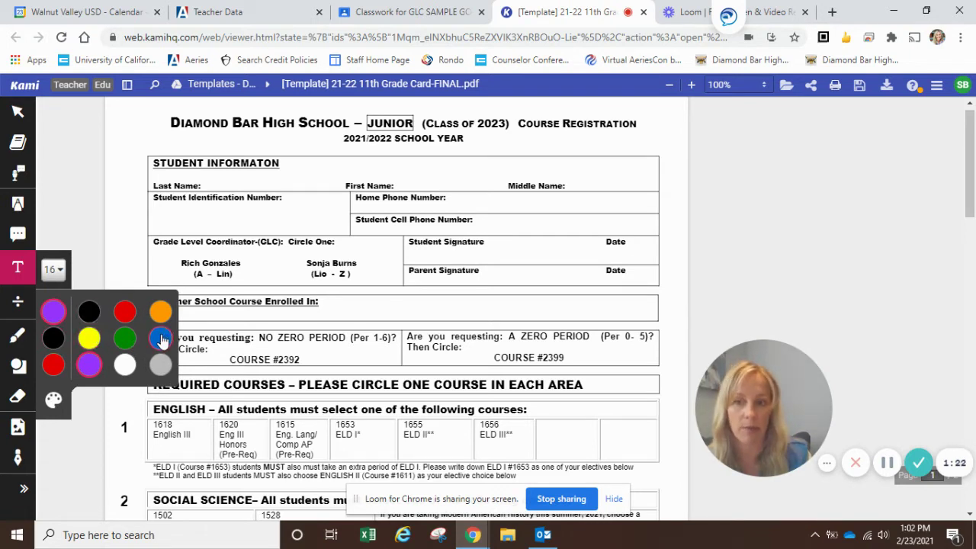
click(90, 366)
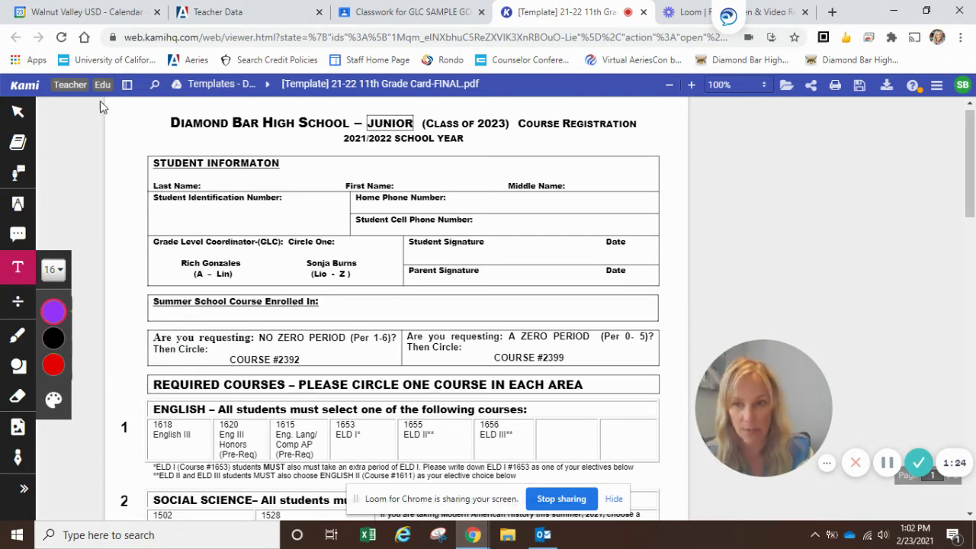
click(234, 181)
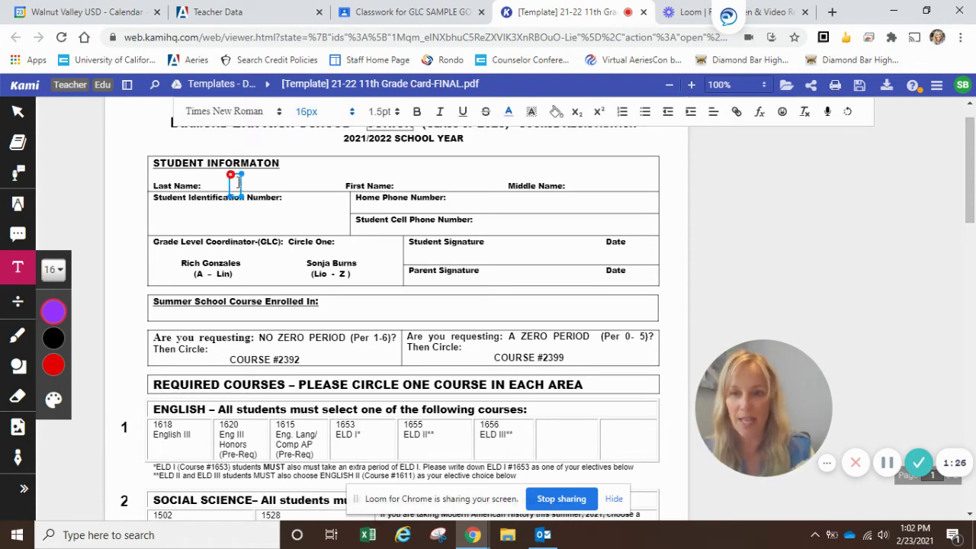
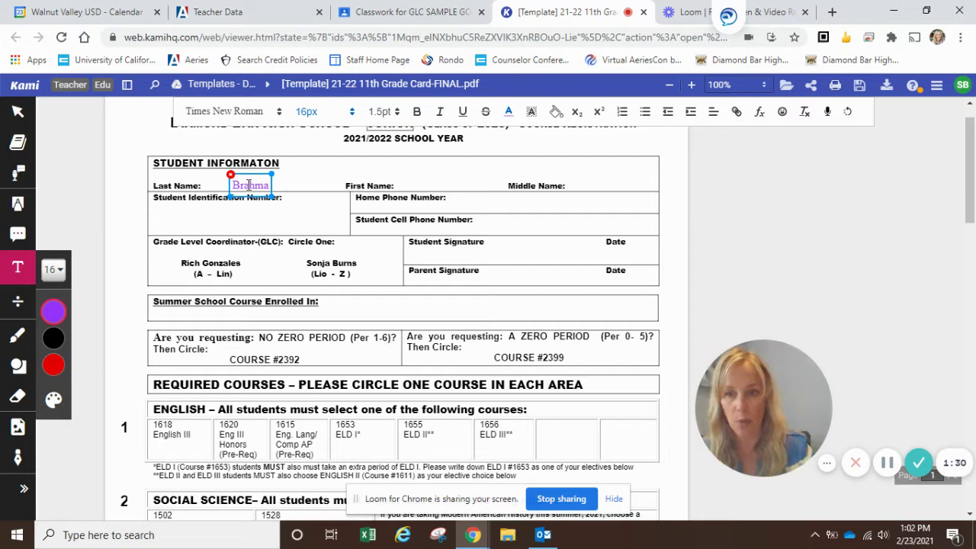
Enter the student's last, first and middle names in purple
click(405, 177)
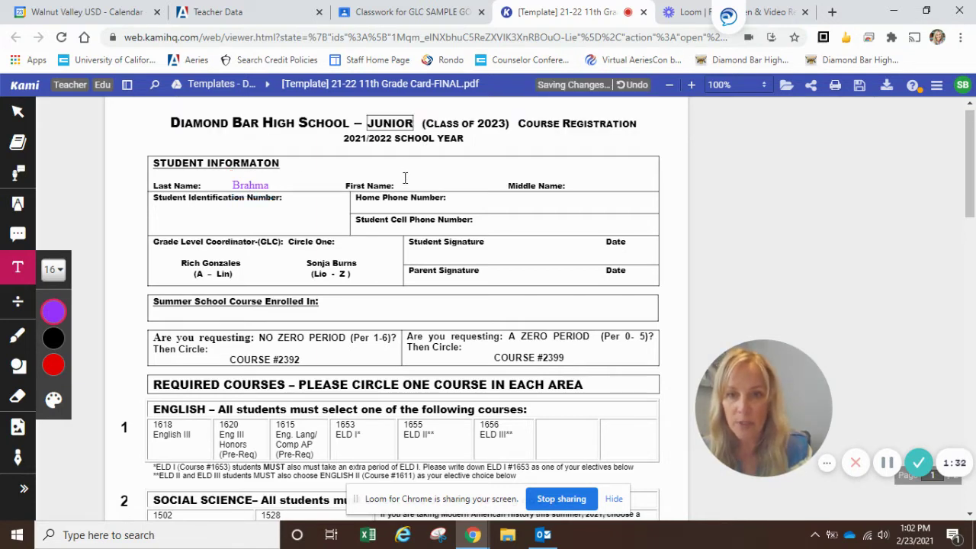
click(405, 180)
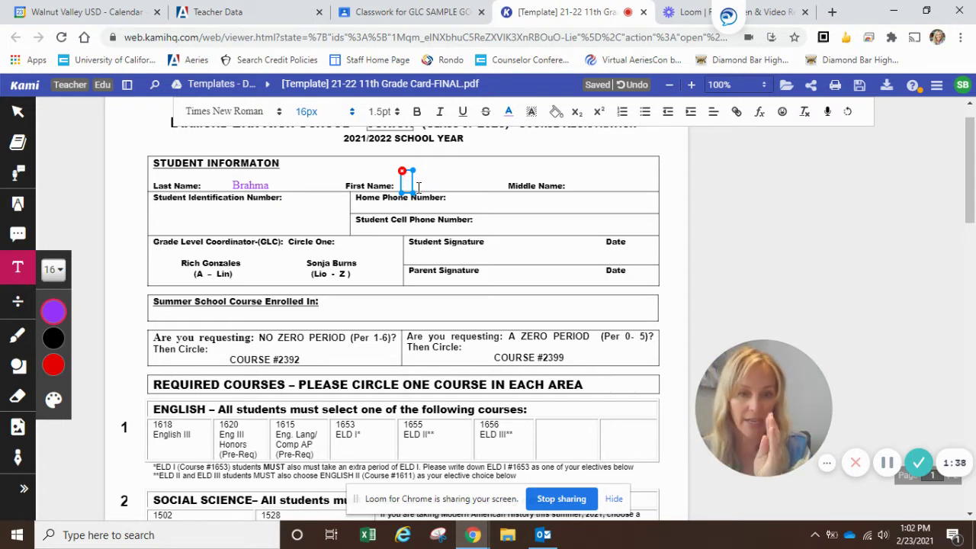
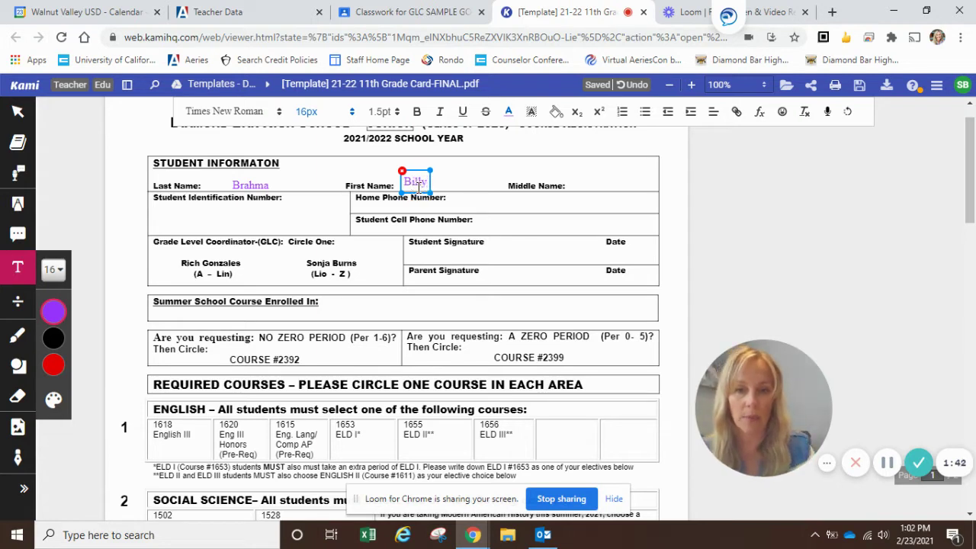
click(572, 181)
click(572, 181)
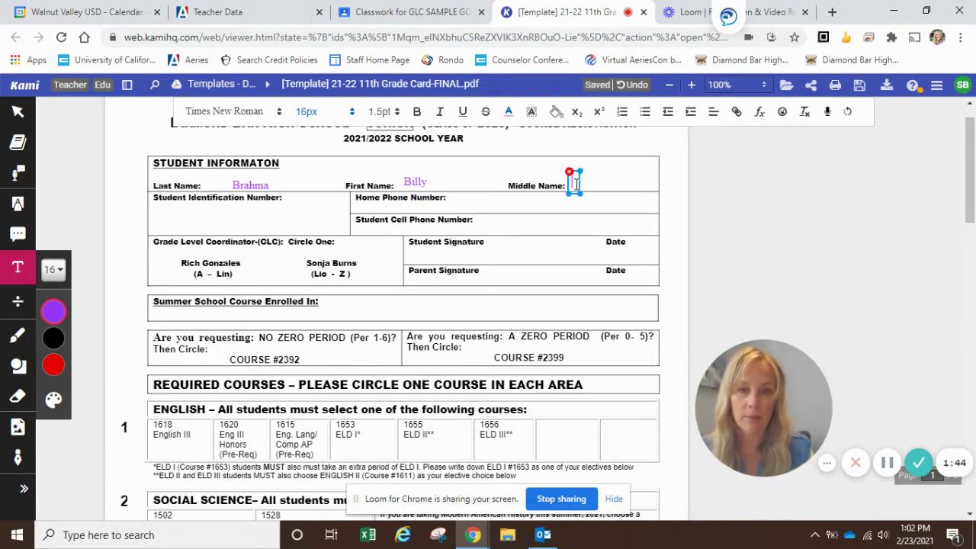
text(G)
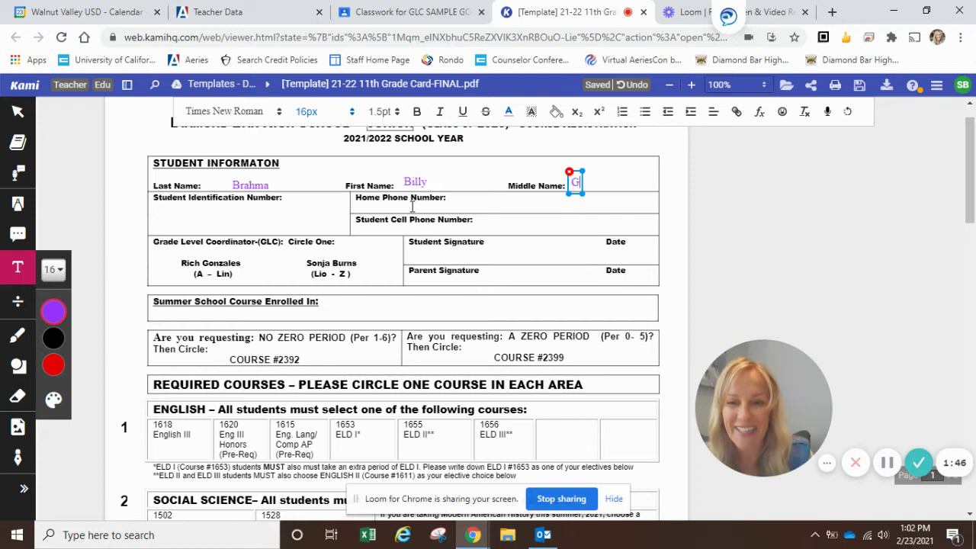
click(193, 216)
Enter the student ID number and the home phone number, nudged into its field
click(195, 216)
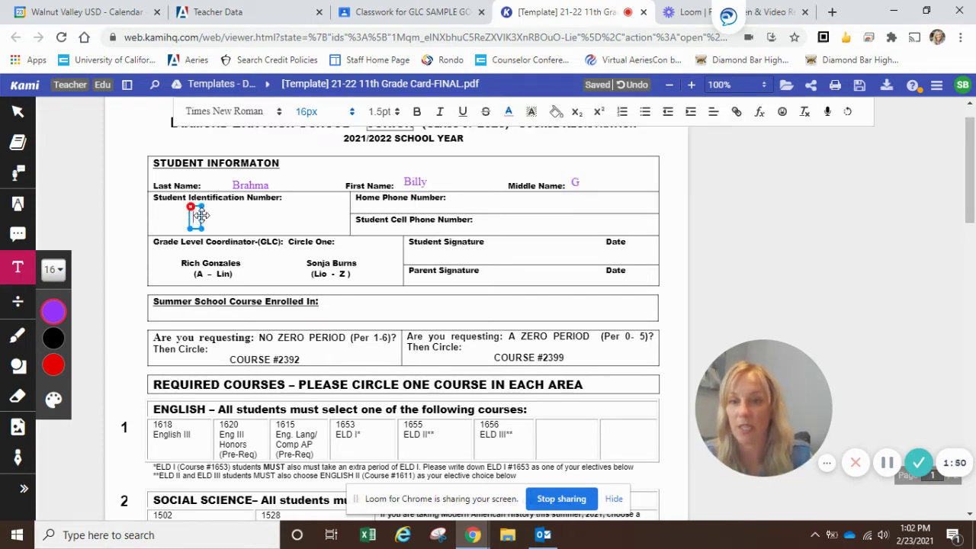
text(555111)
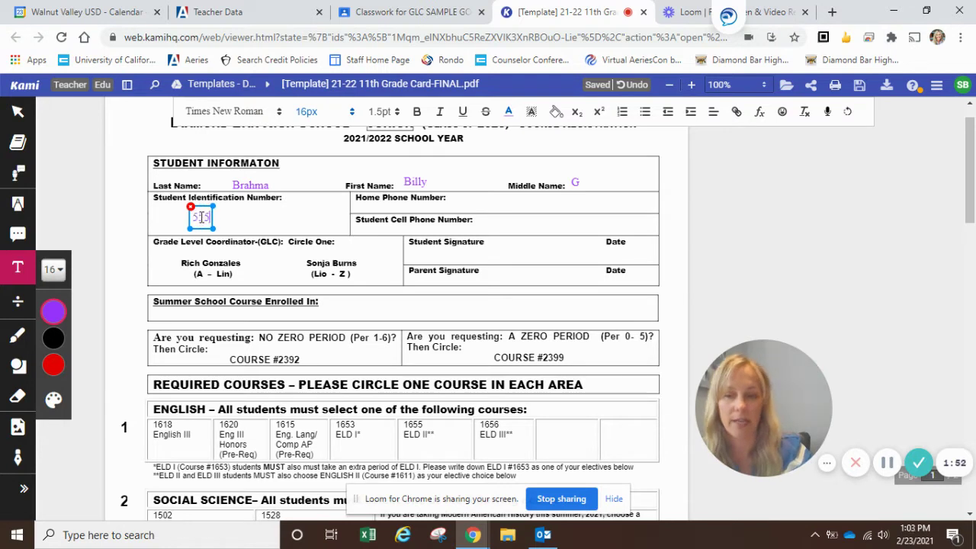
click(478, 196)
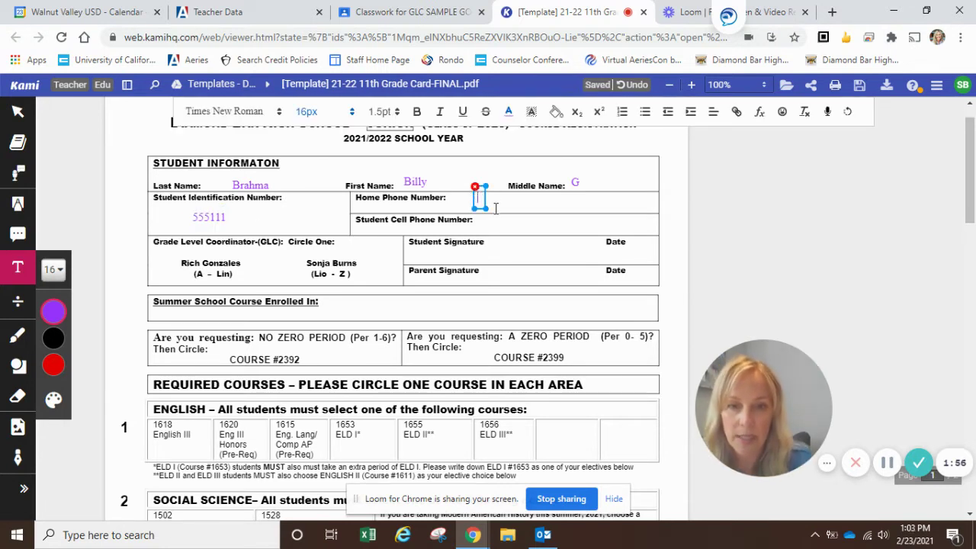
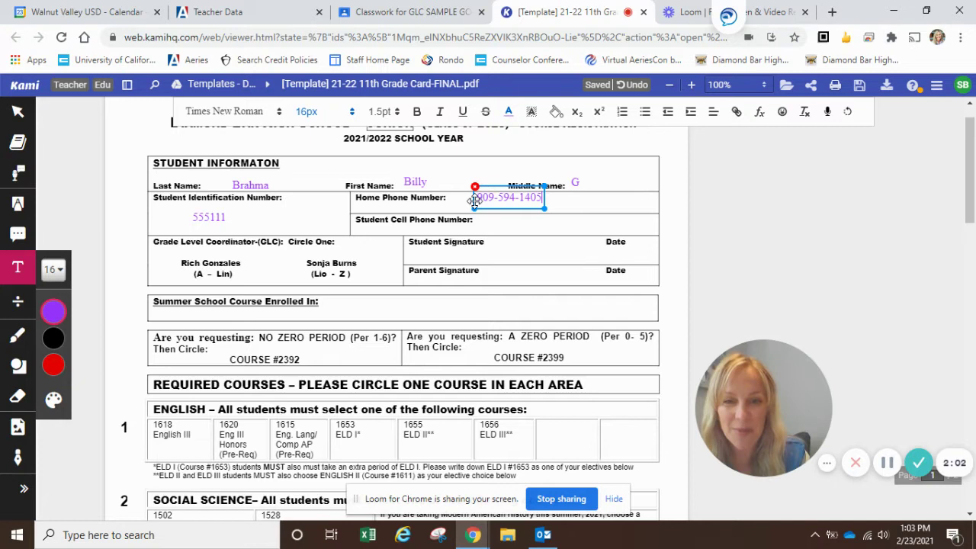
drag(474, 200, 474, 204)
click(498, 229)
Enter the student's cell phone number, fixing its hyphens to match the home phone
click(494, 224)
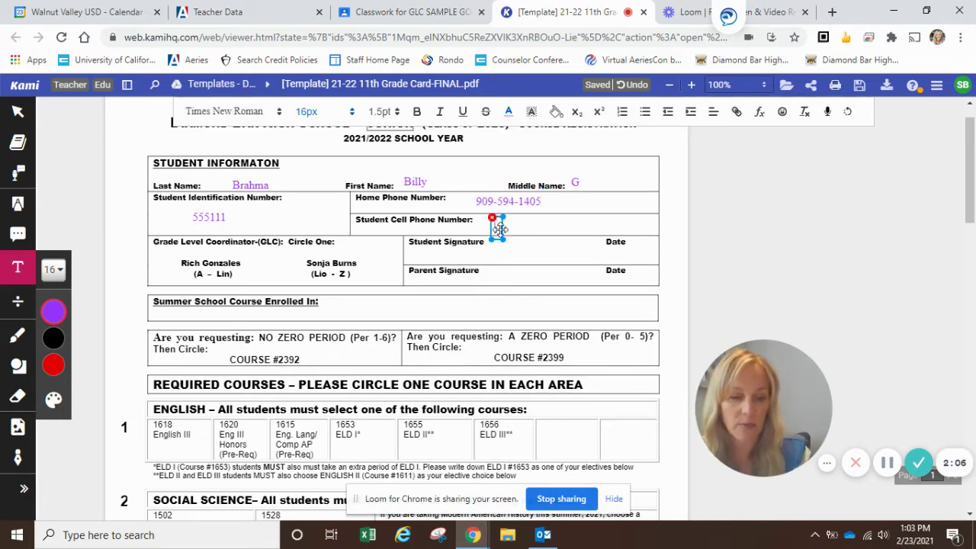
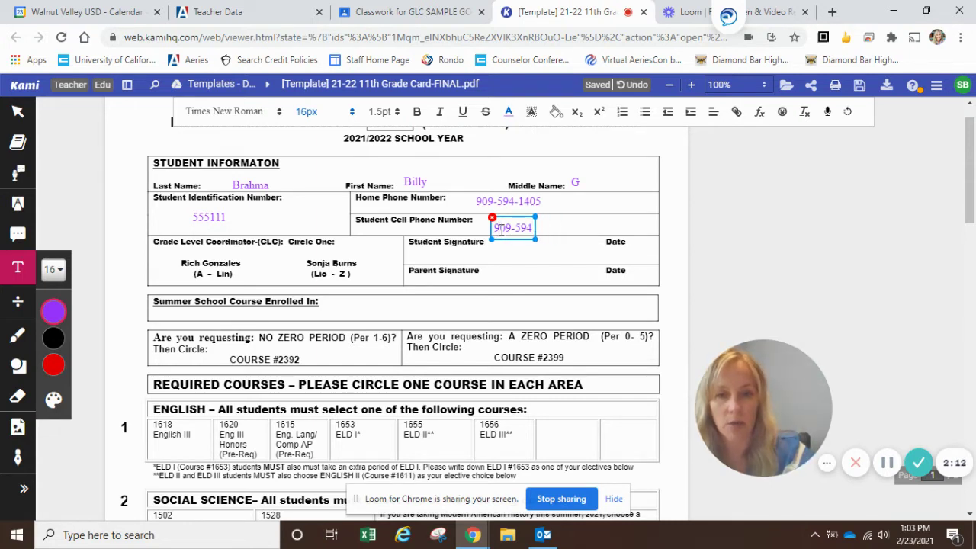
text(-145)
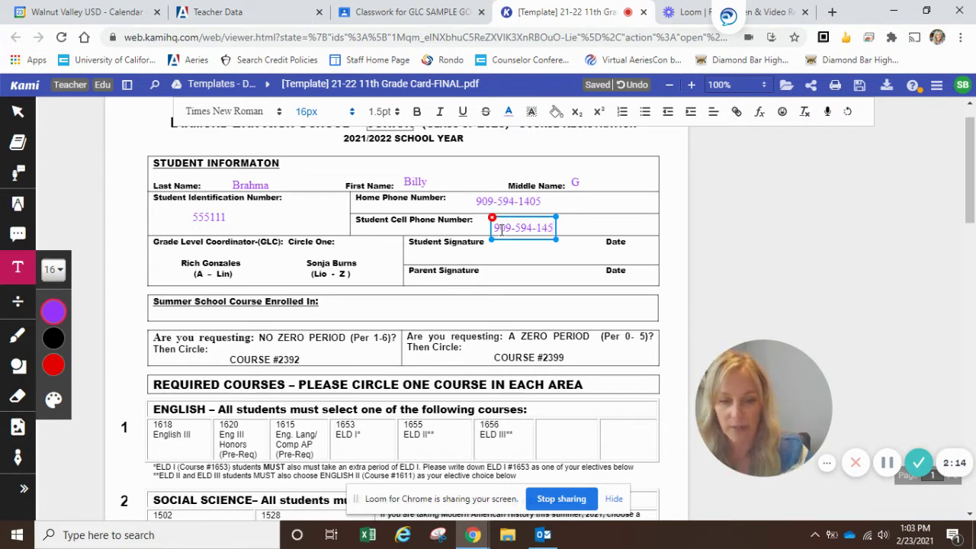
key(BackSpace)
text(05)
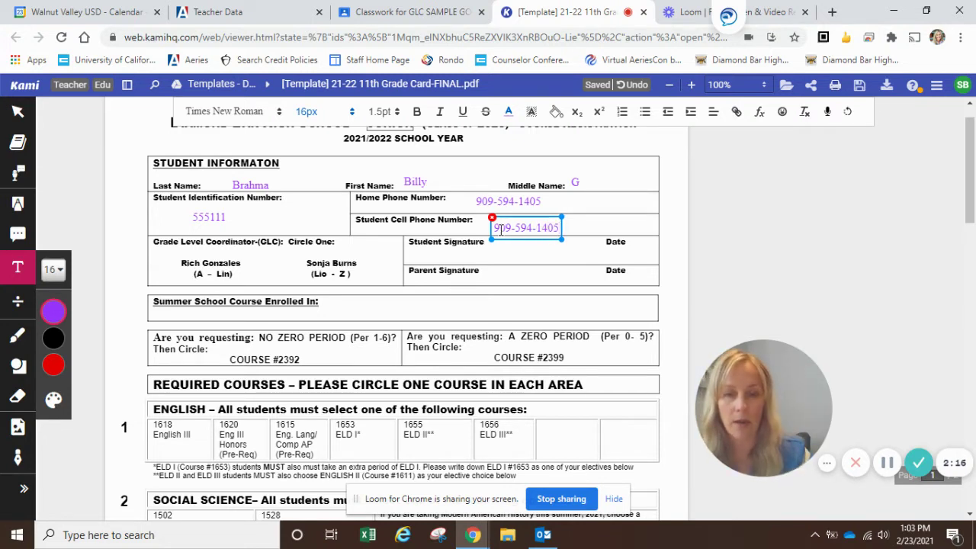
click(433, 251)
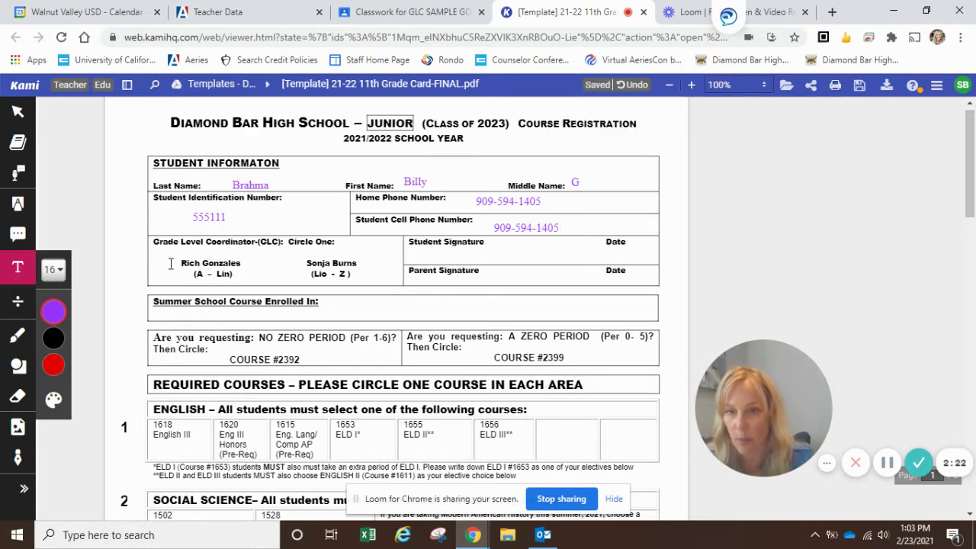
Circle the A – Lin Grade Level Coordinator option with a red ellipse
click(17, 369)
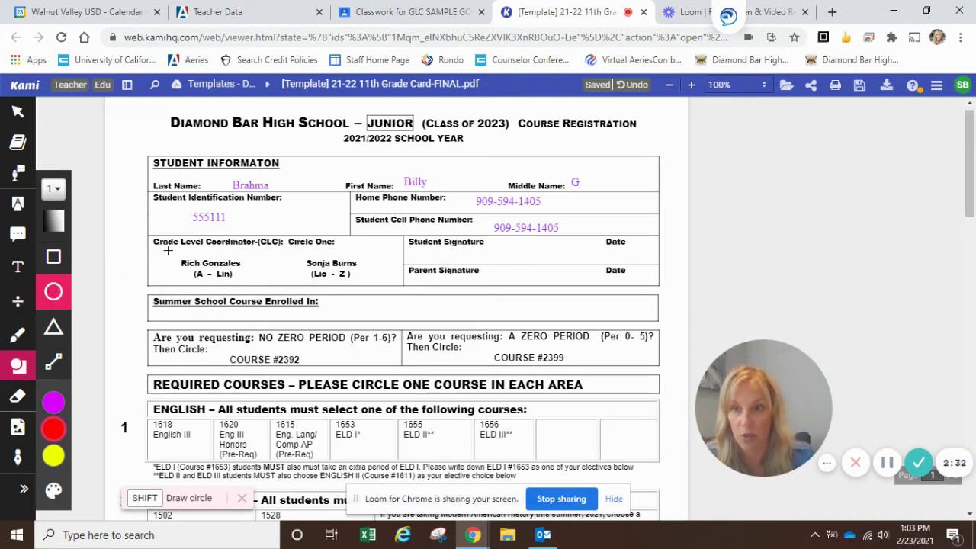
drag(164, 254, 266, 288)
mouse_move(54, 416)
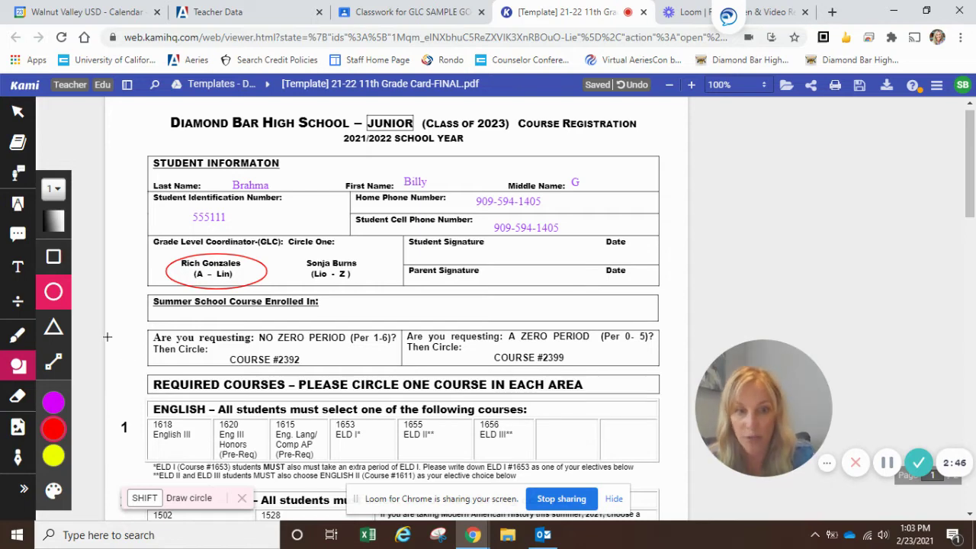
Draw a new student signature and upload it to the saved signatures
click(15, 461)
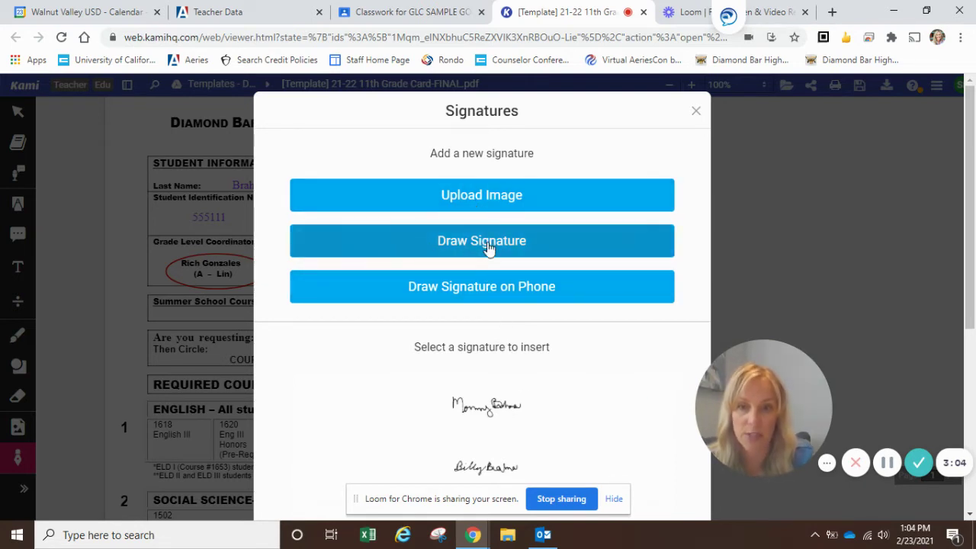
click(489, 242)
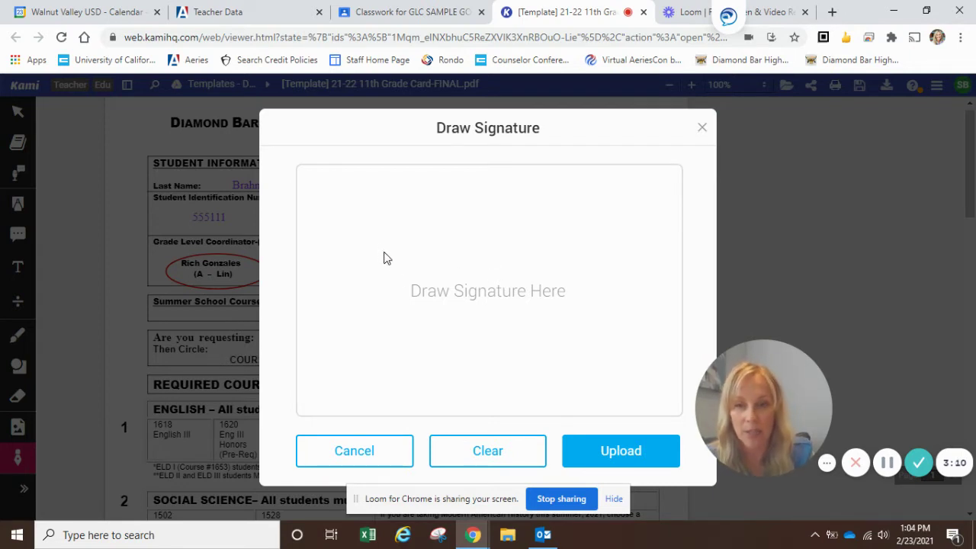
mouse_move(371, 274)
mouse_down()
mouse_move(379, 269)
mouse_move(387, 291)
mouse_move(431, 266)
mouse_move(451, 296)
mouse_move(480, 300)
mouse_move(523, 283)
mouse_move(534, 300)
mouse_move(620, 291)
mouse_up()
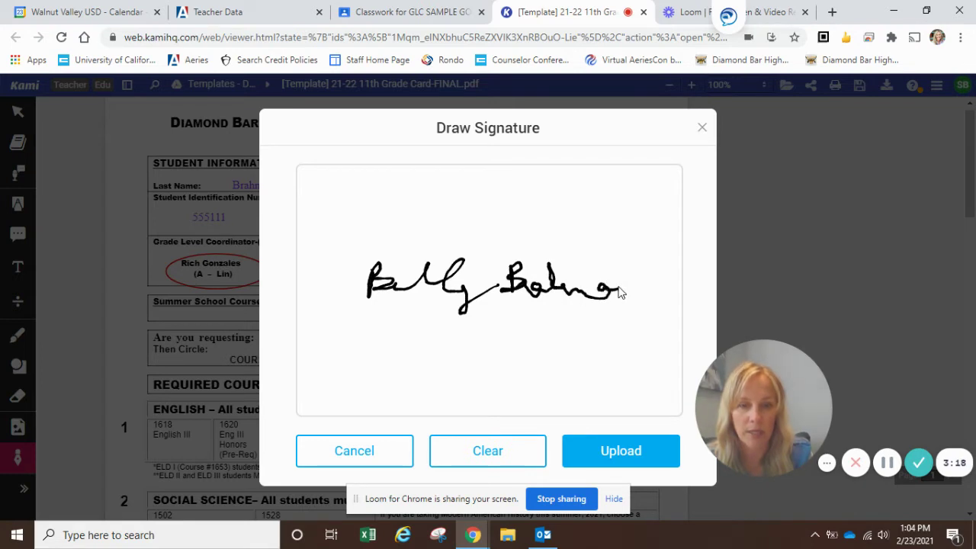
click(624, 451)
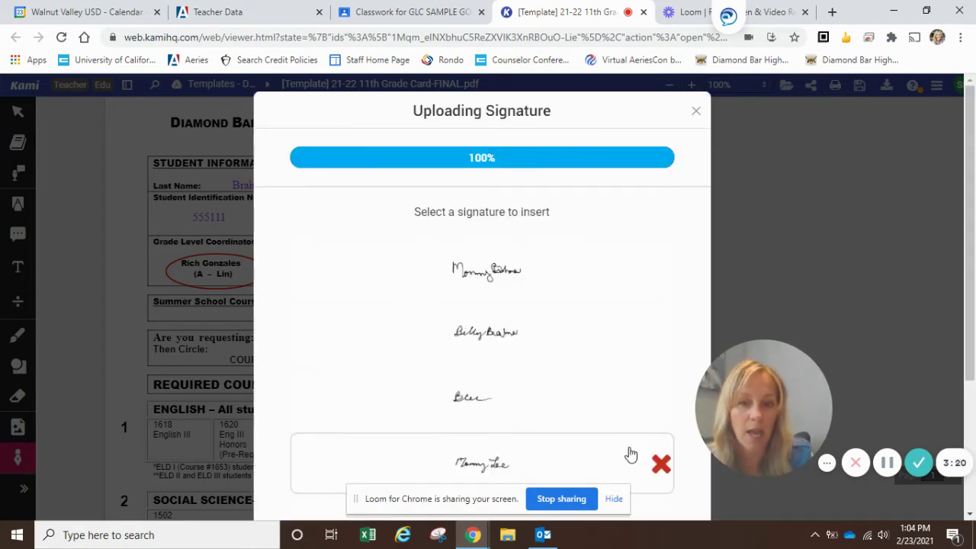
Insert the new signature into the Student Signature box
scroll(566, 414, down, 6)
click(562, 410)
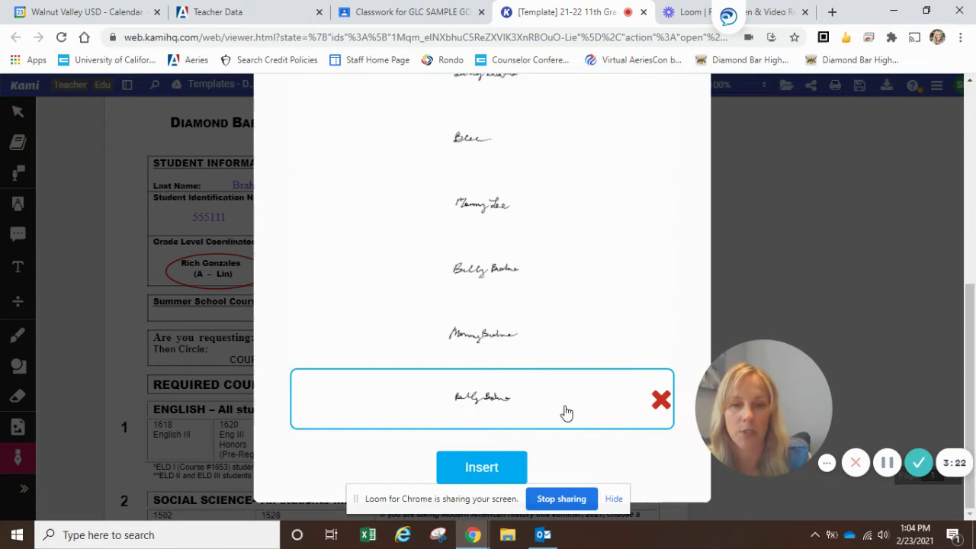
click(497, 467)
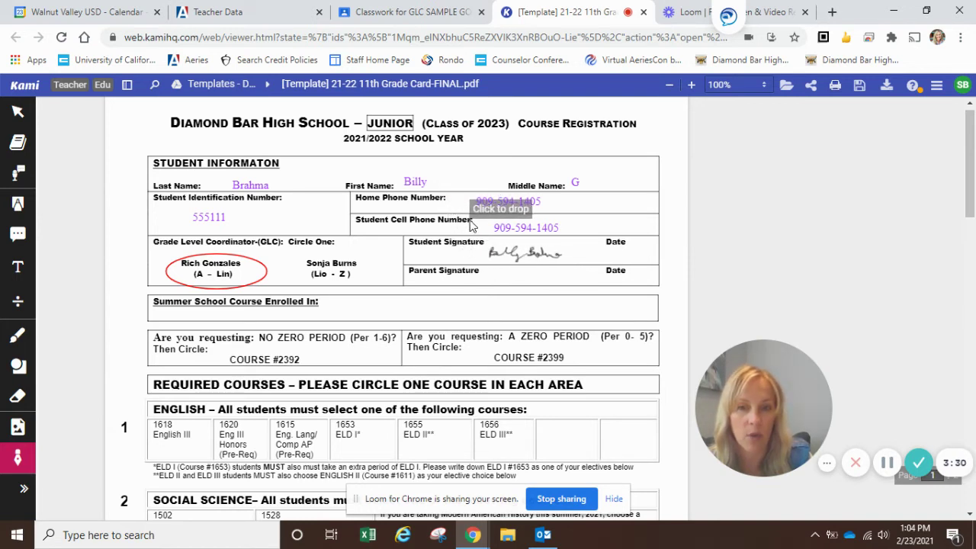
click(470, 226)
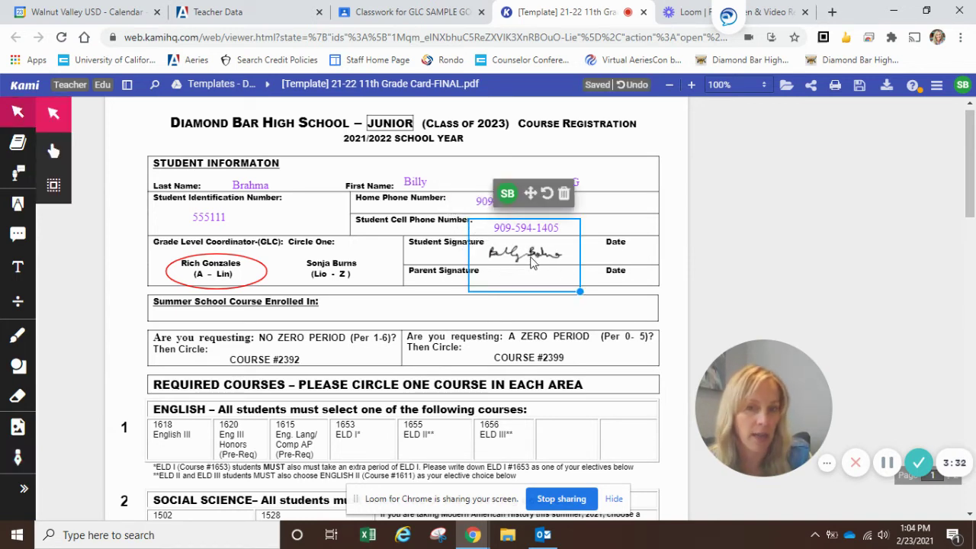
click(584, 256)
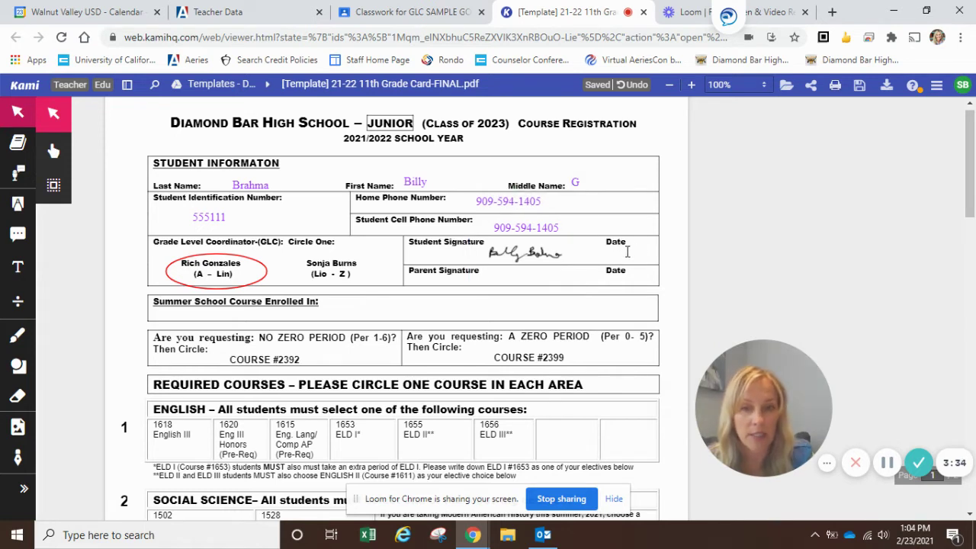
Enter 2/23/21 in the Date field beside the Student Signature
click(18, 267)
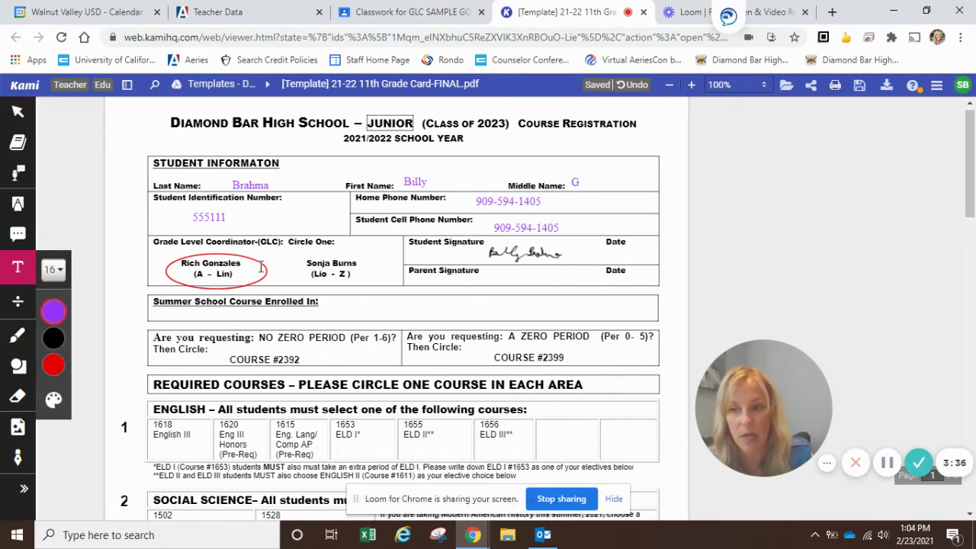
click(615, 250)
text(2/23/)
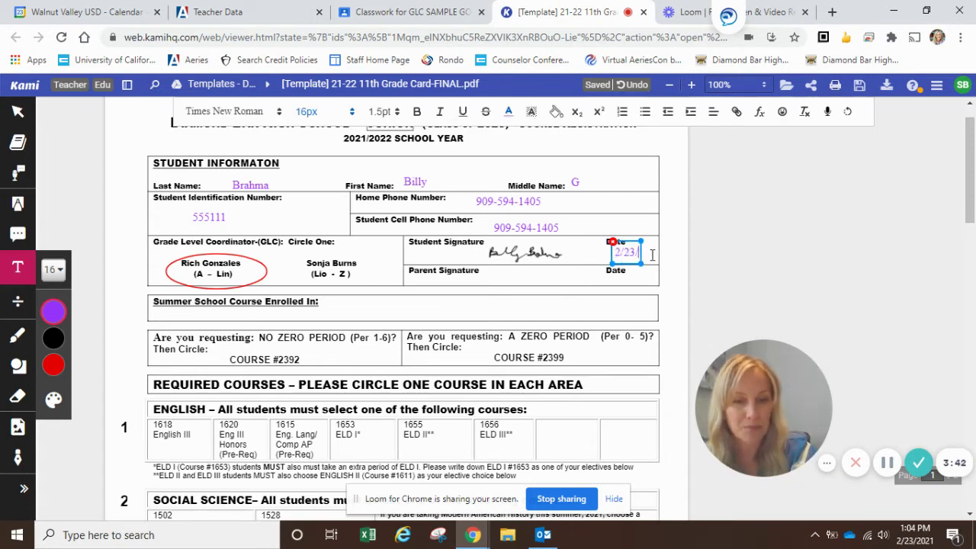
text(21)
click(477, 274)
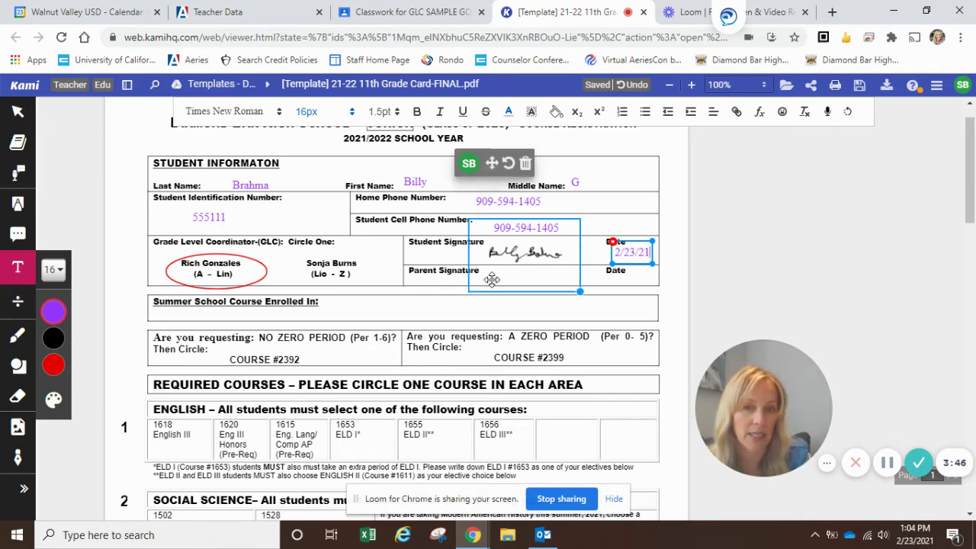
click(424, 309)
click(21, 461)
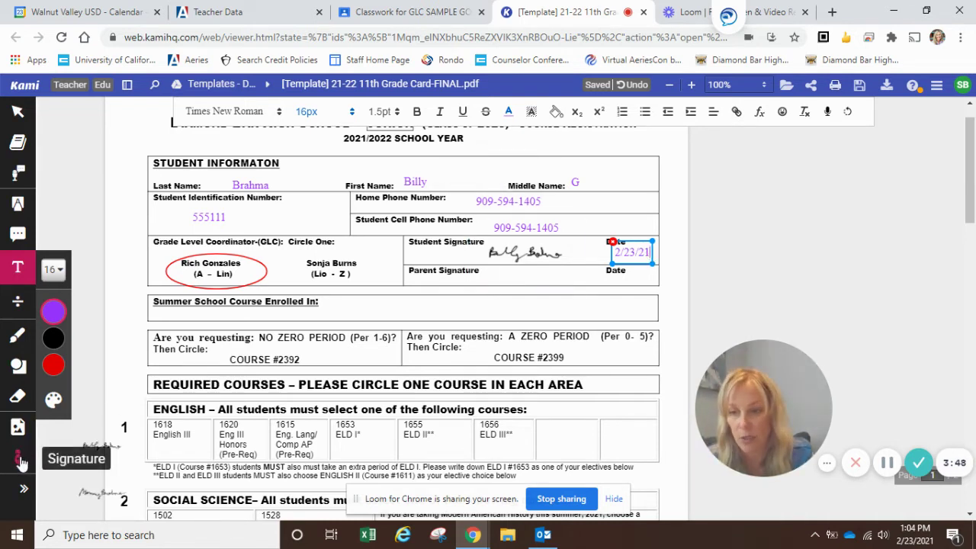
Draw the parent's signature and upload it to the saved signatures
click(20, 461)
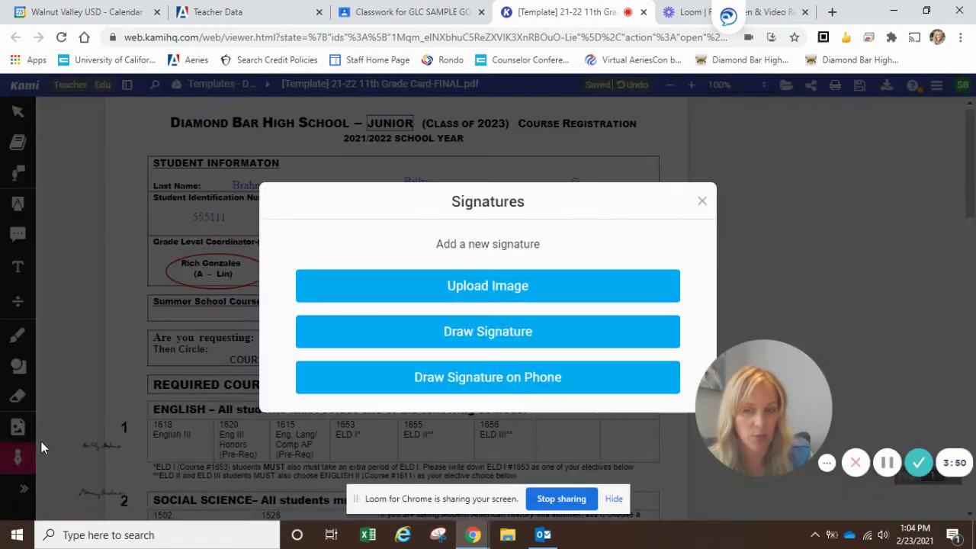
scroll(408, 403, down, 3)
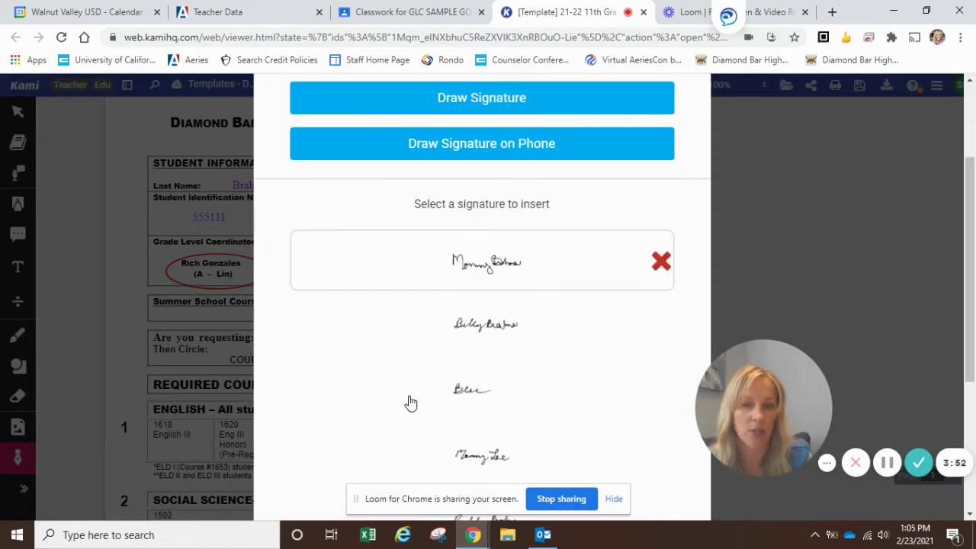
scroll(473, 229, up, 2)
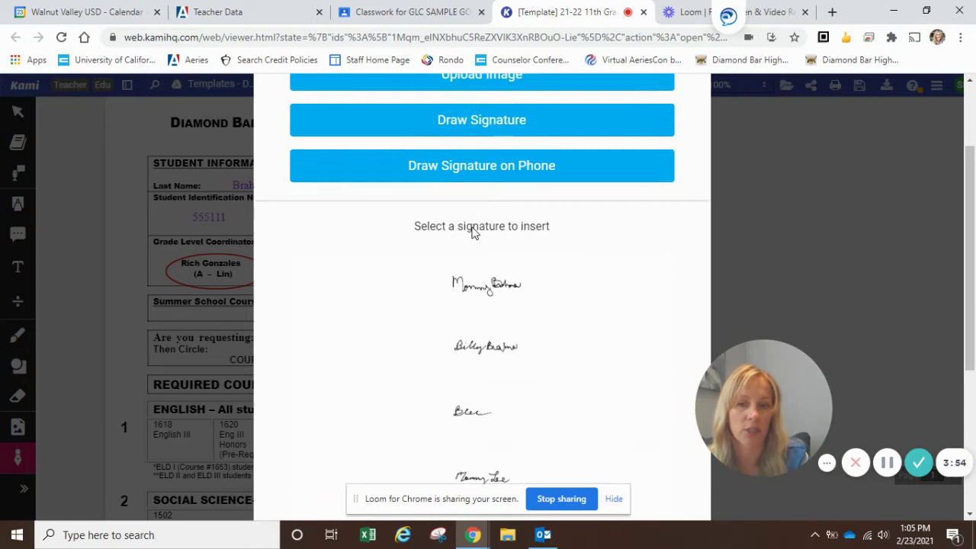
scroll(472, 229, down, 1)
scroll(473, 225, up, 3)
click(473, 243)
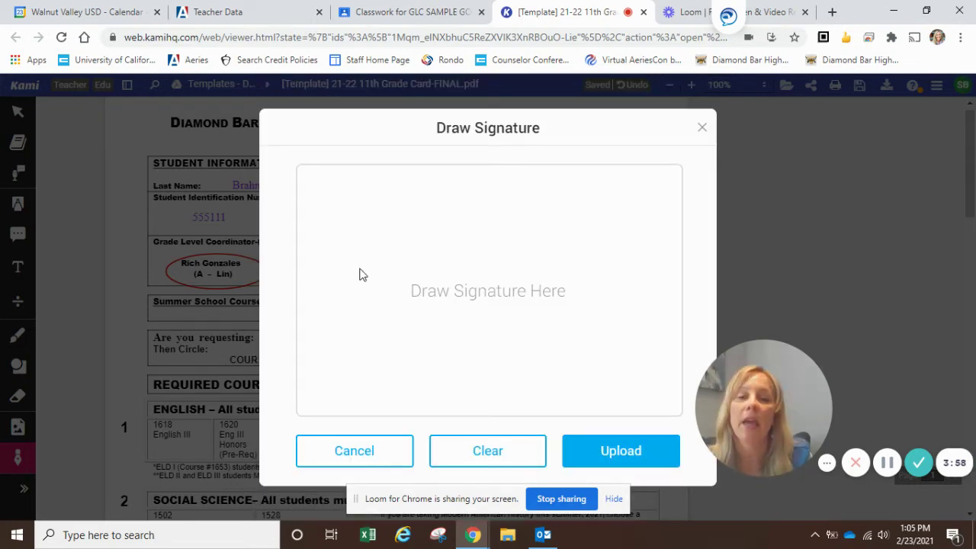
mouse_move(358, 264)
mouse_down()
mouse_move(356, 283)
mouse_move(373, 297)
mouse_move(440, 303)
mouse_move(451, 335)
mouse_move(458, 305)
mouse_move(492, 305)
mouse_move(494, 289)
mouse_move(499, 301)
mouse_move(588, 298)
mouse_move(594, 283)
mouse_up()
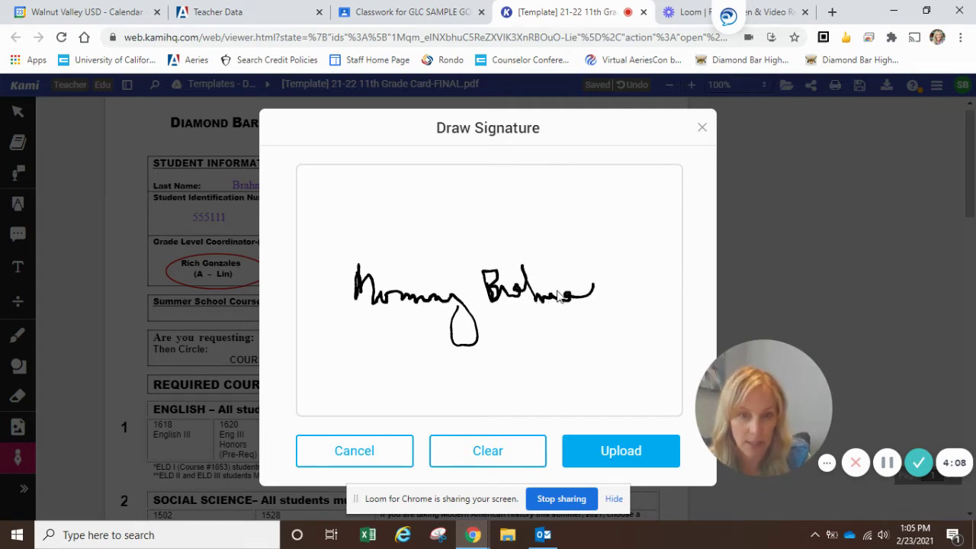
click(607, 456)
Insert the parent's signature into the Parent Signature box
scroll(518, 343, down, 6)
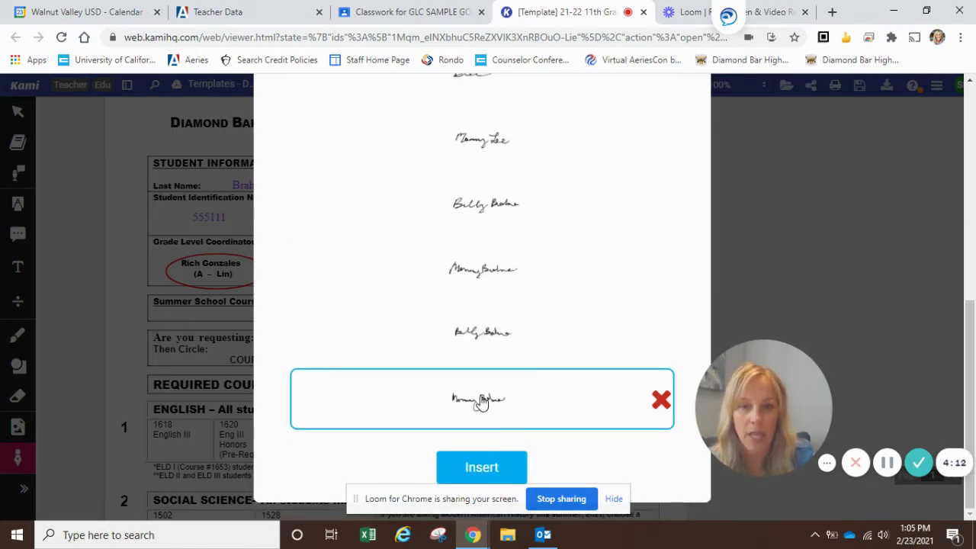
click(481, 470)
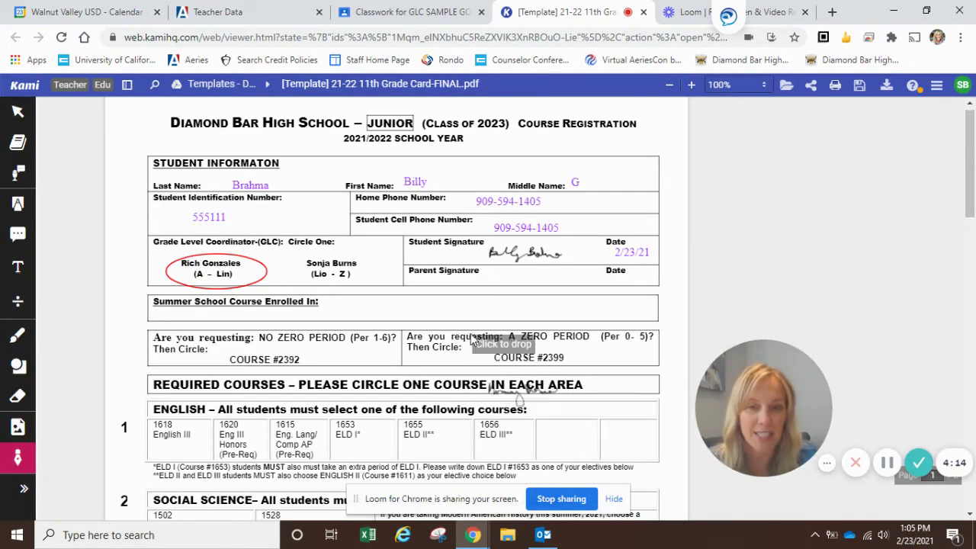
click(470, 244)
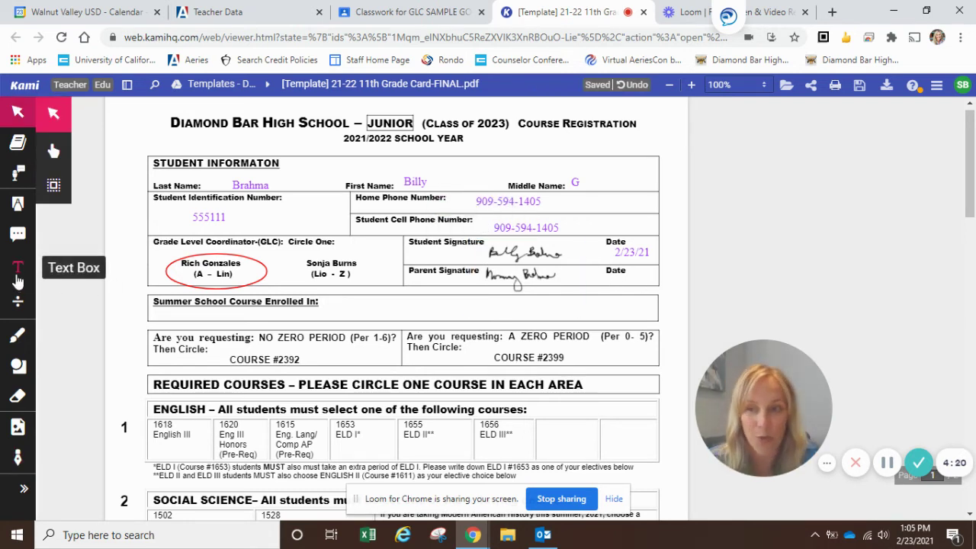
Enter 2/23/21 as the parent Date and Music Appreciation as the summer school course
click(18, 279)
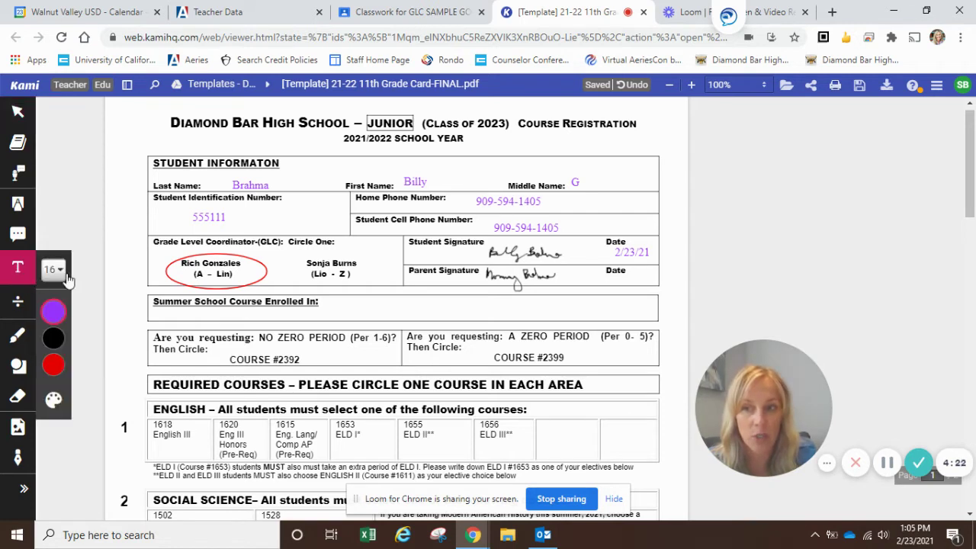
click(623, 276)
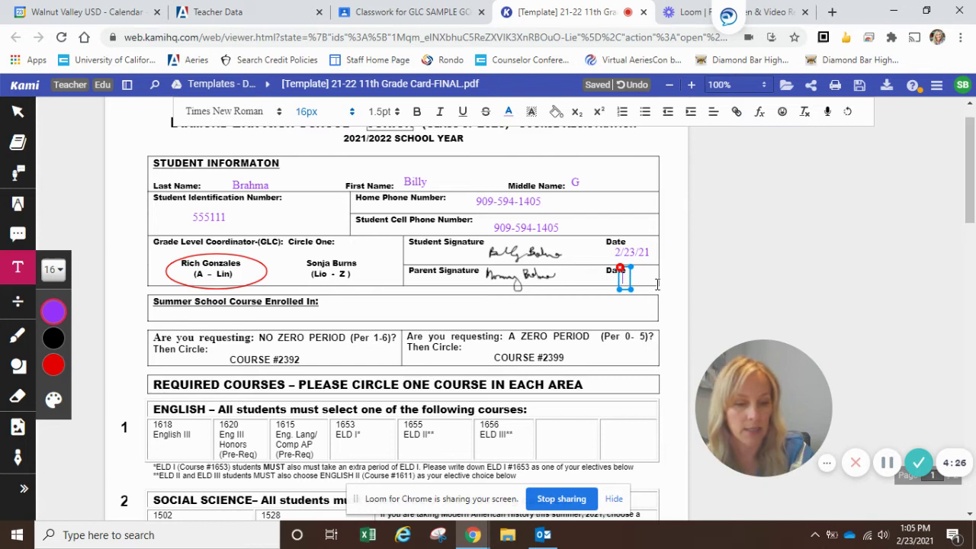
text(2/23/21)
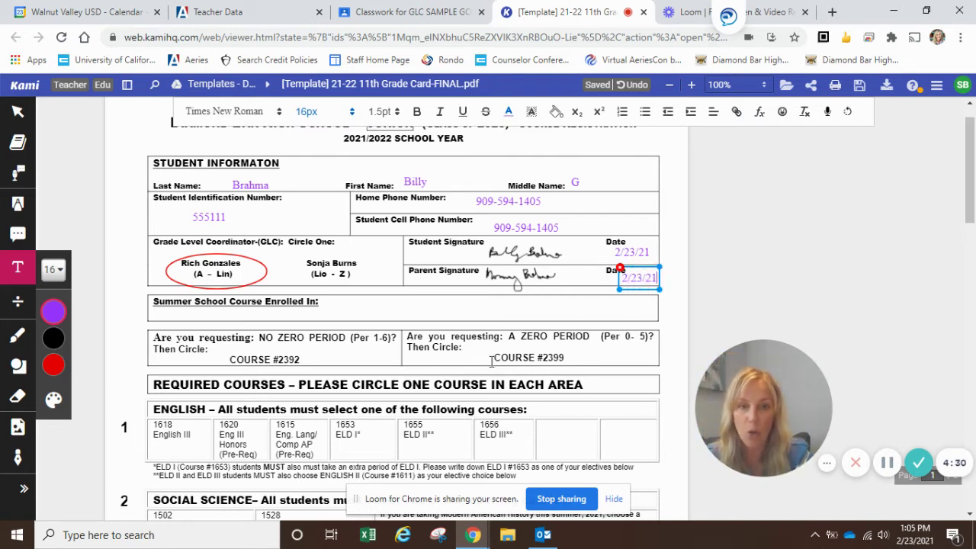
click(356, 305)
click(357, 305)
text(Music Appreciation)
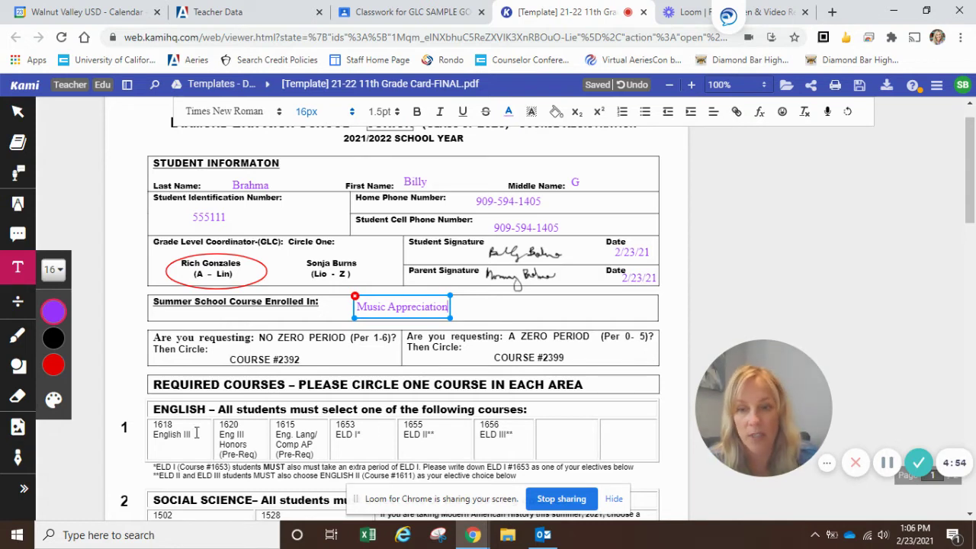
Activate the ellipse shape tool for circling course choices
mouse_move(47, 412)
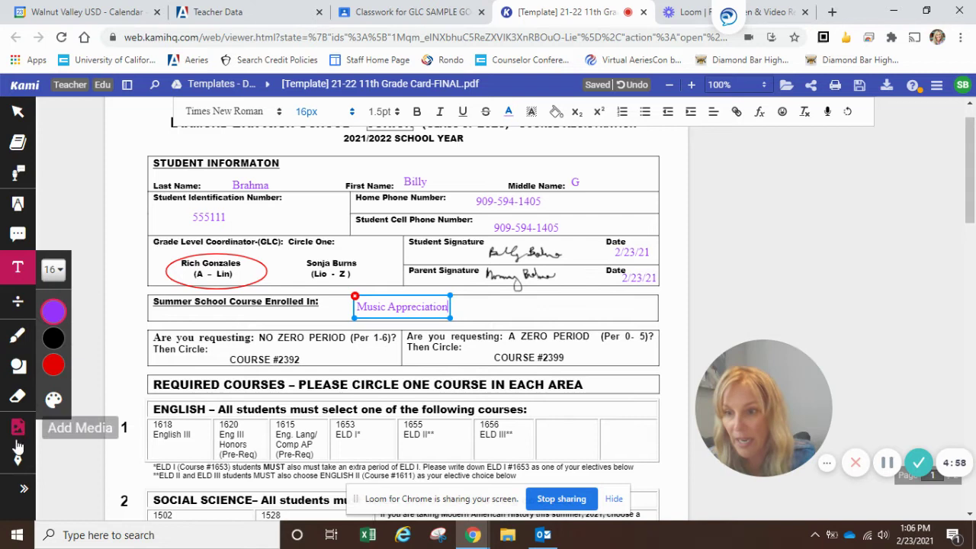
mouse_move(18, 459)
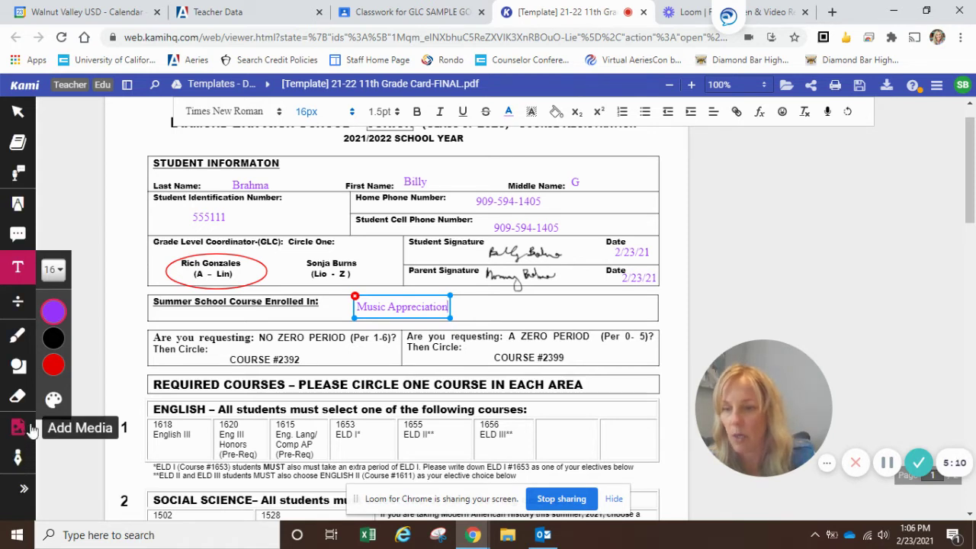
click(18, 370)
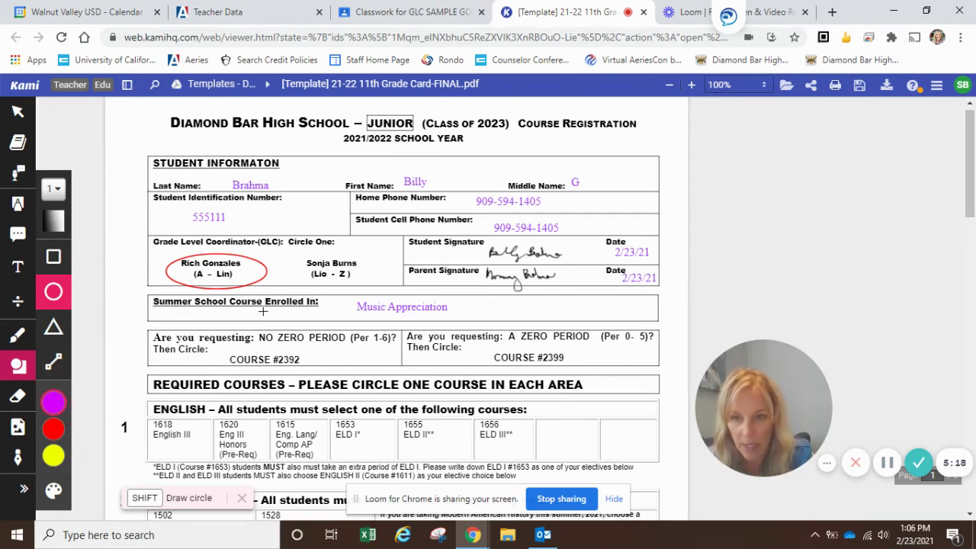
Circle COURSE #2392 for no zero period and the 1618 English III choice
drag(219, 337, 321, 375)
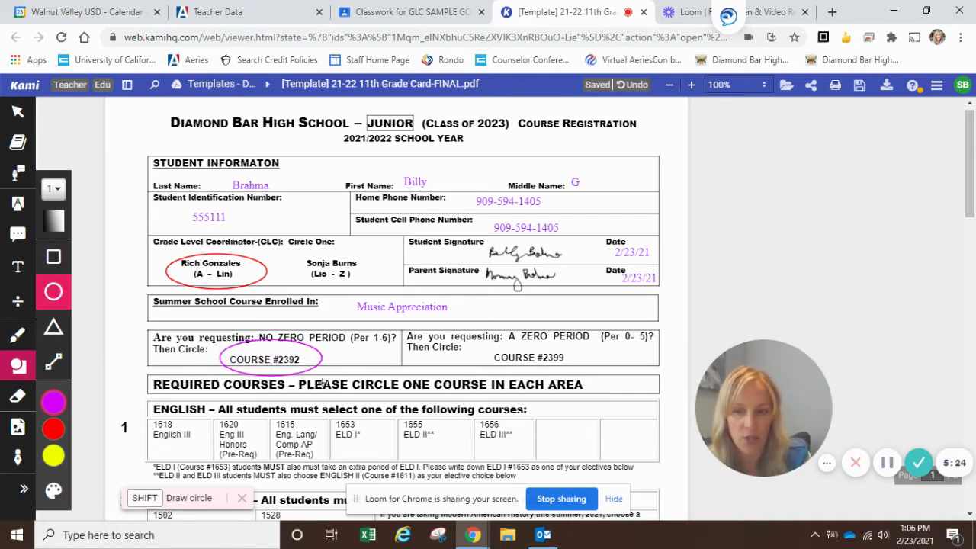
scroll(360, 424, down, 1)
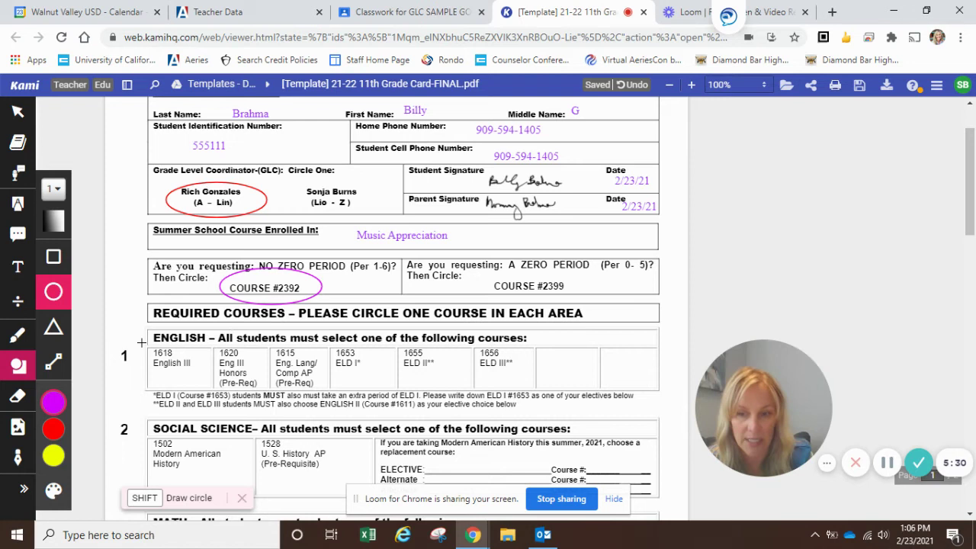
drag(140, 337, 216, 404)
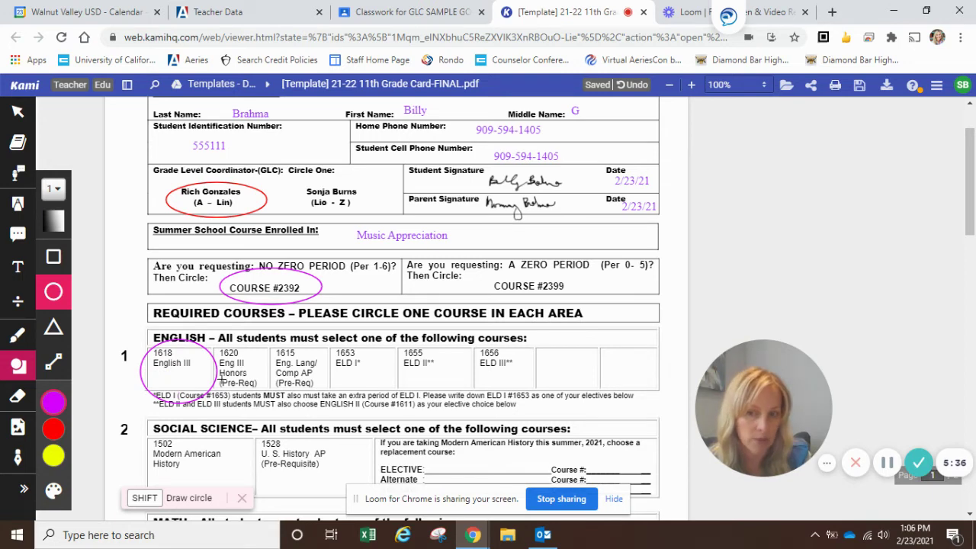
Circle 1502 Modern American History, 1226 Trig/Math Analysis and 1324 Biology AP
scroll(265, 396, down, 2)
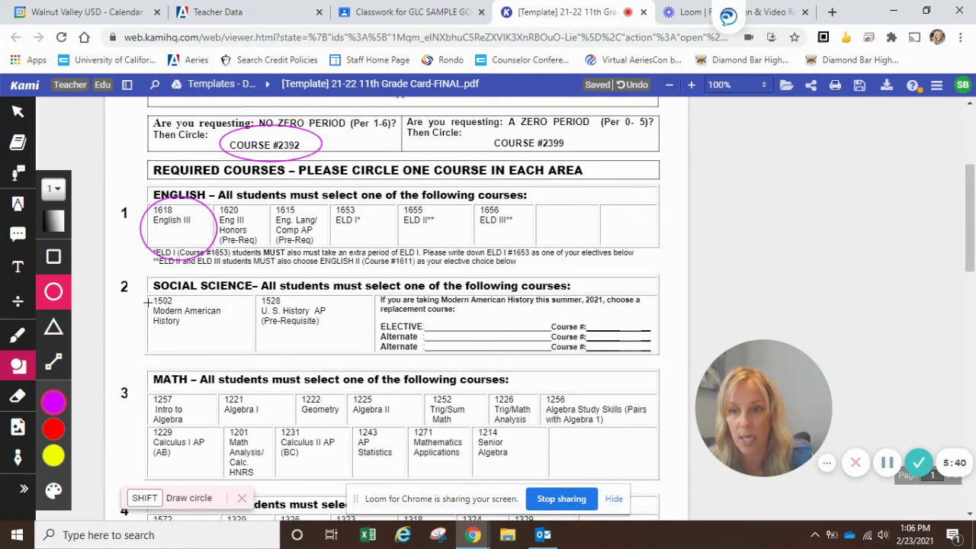
drag(144, 289, 232, 340)
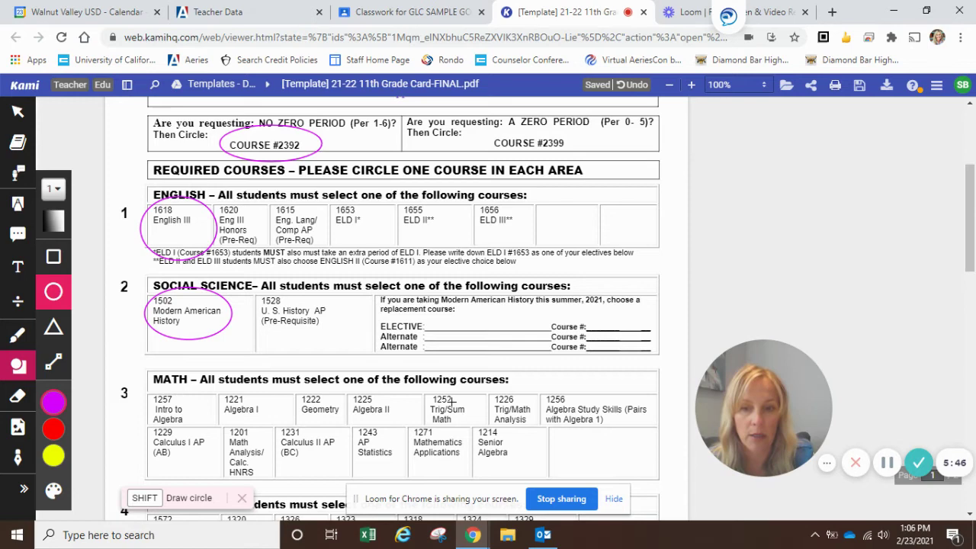
drag(490, 393, 540, 431)
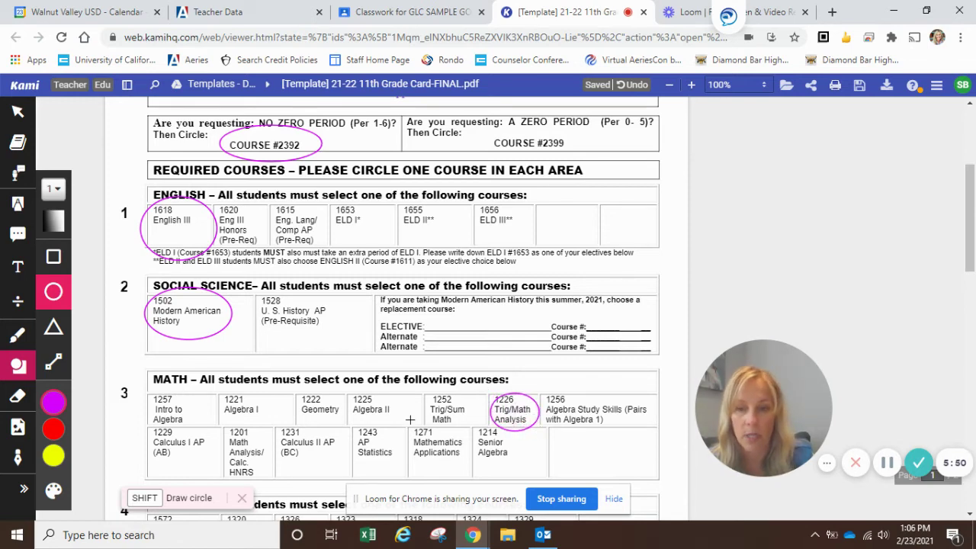
scroll(411, 420, down, 3)
scroll(410, 419, down, 1)
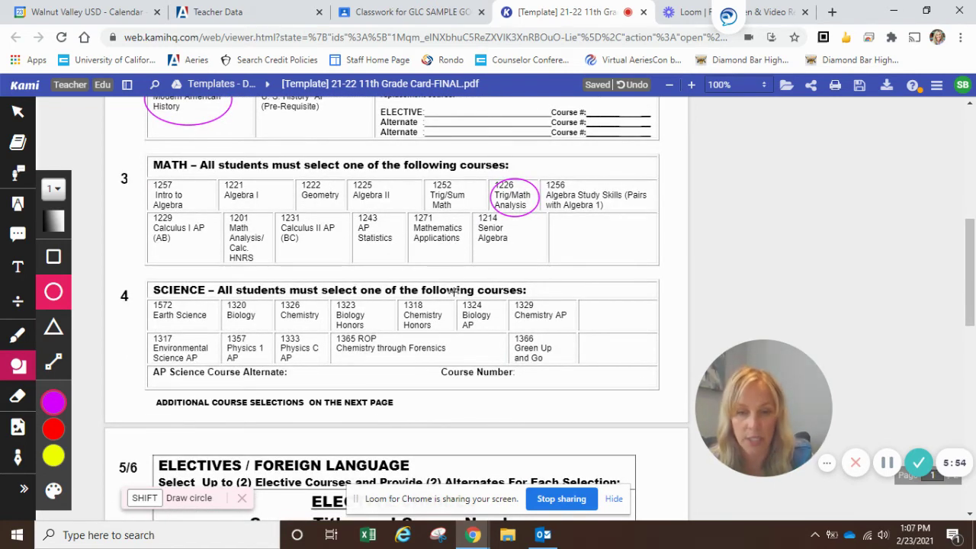
drag(453, 292, 506, 341)
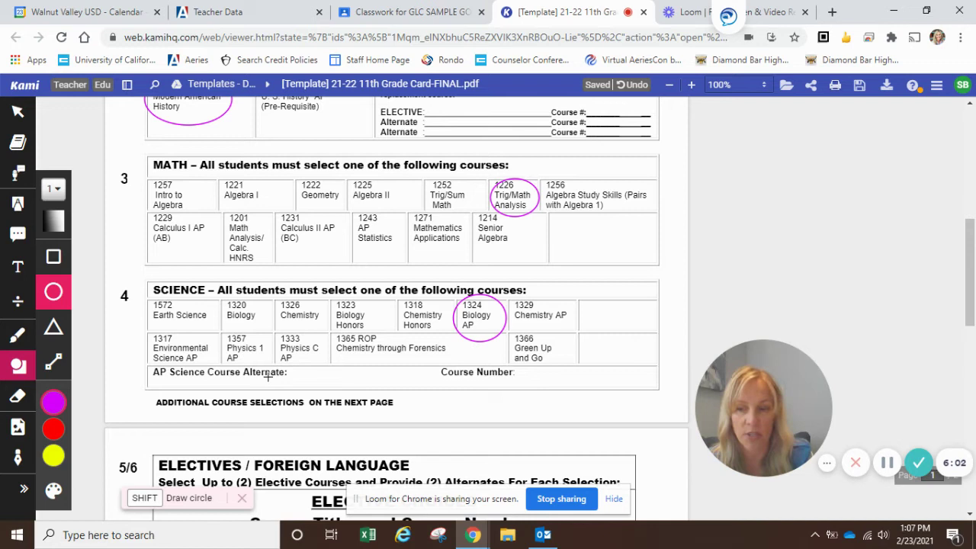
Add a text box reading 'AP Chemistry' after AP Science Course Alternate
click(17, 267)
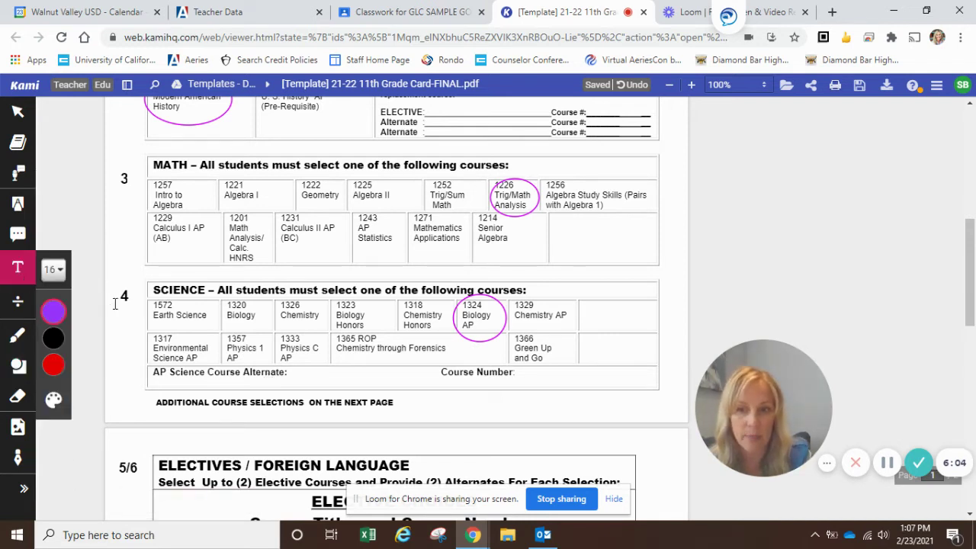
click(297, 378)
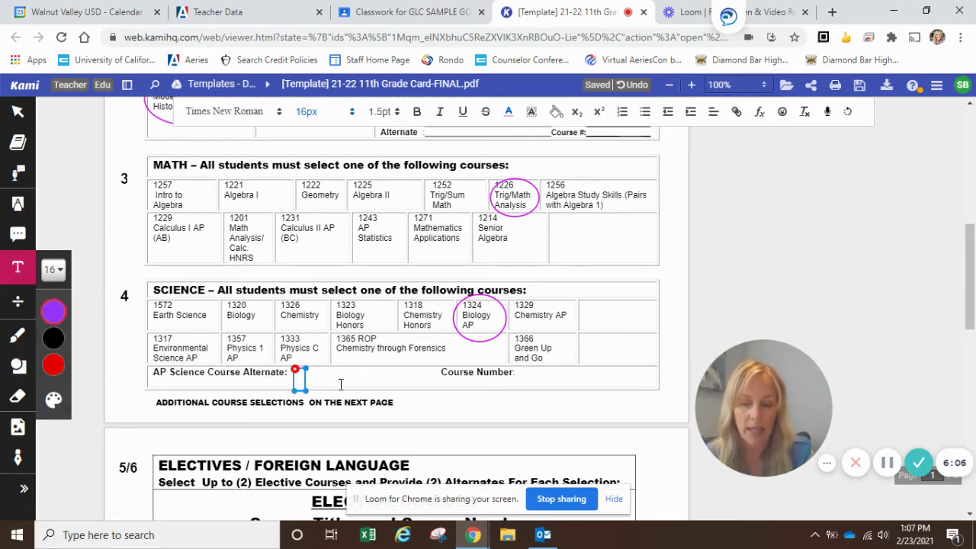
text(AP CHemistr)
key(BackSpace)
key(BackSpace)
key(BackSpace)
key(BackSpace)
key(BackSpace)
key(BackSpace)
key(BackSpace)
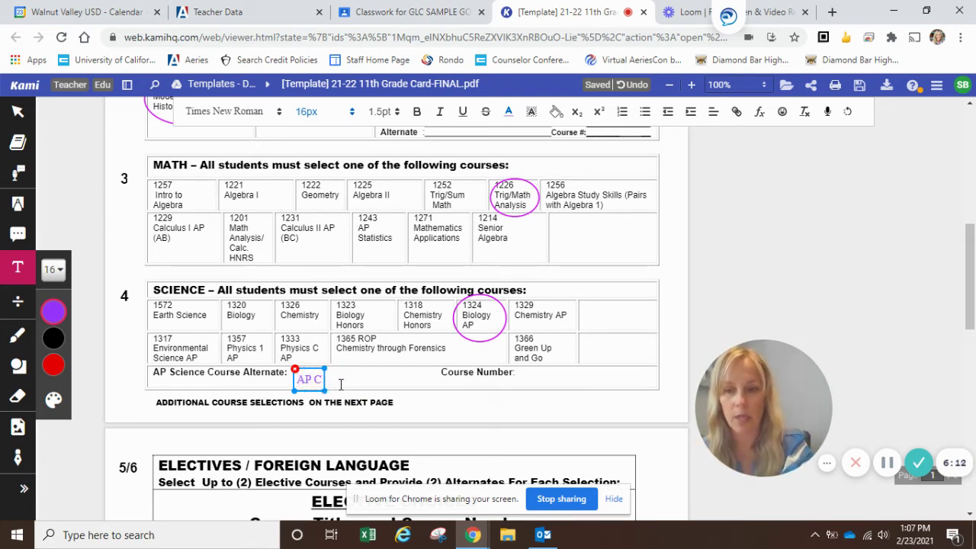
text(hemistry)
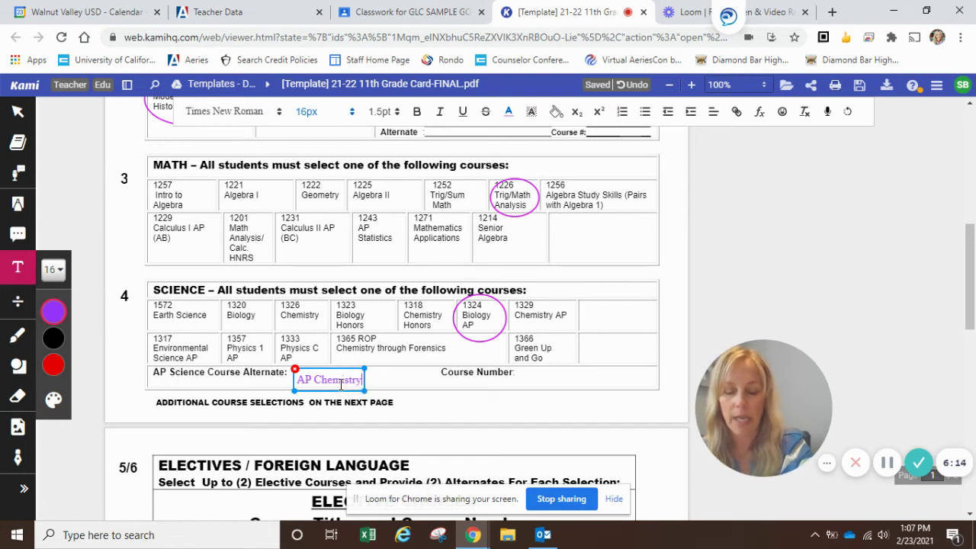
click(553, 378)
Enter 1329 as the Course Number beside the alternate course
click(537, 376)
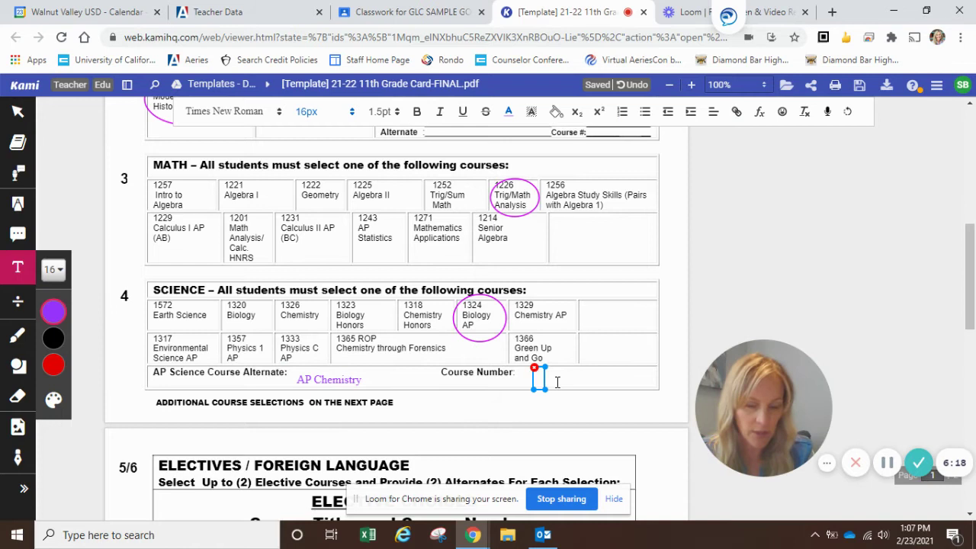
text(1329)
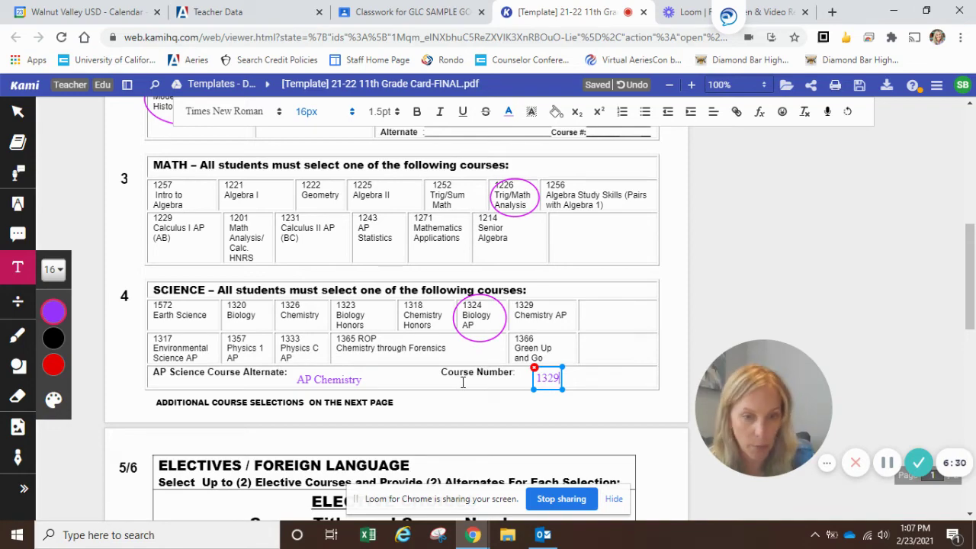
scroll(456, 362, up, 4)
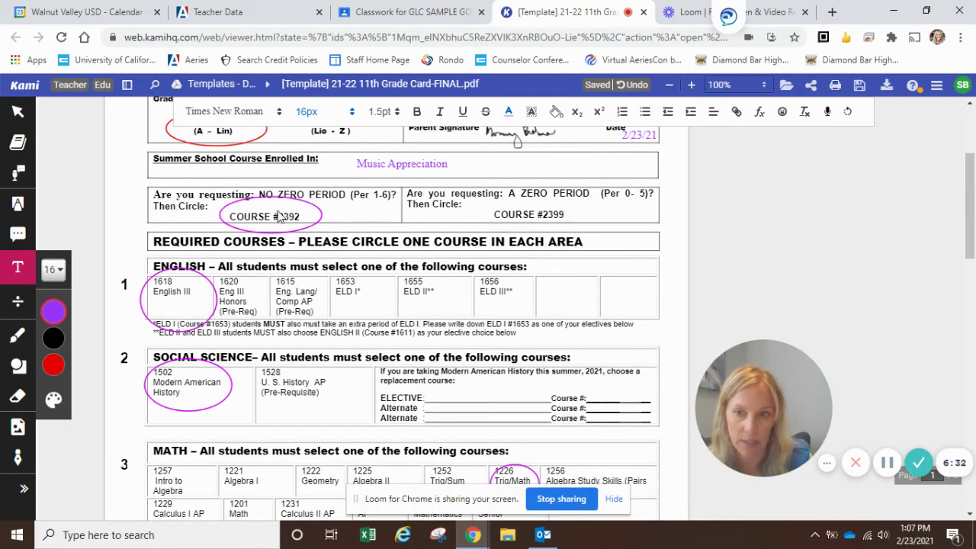
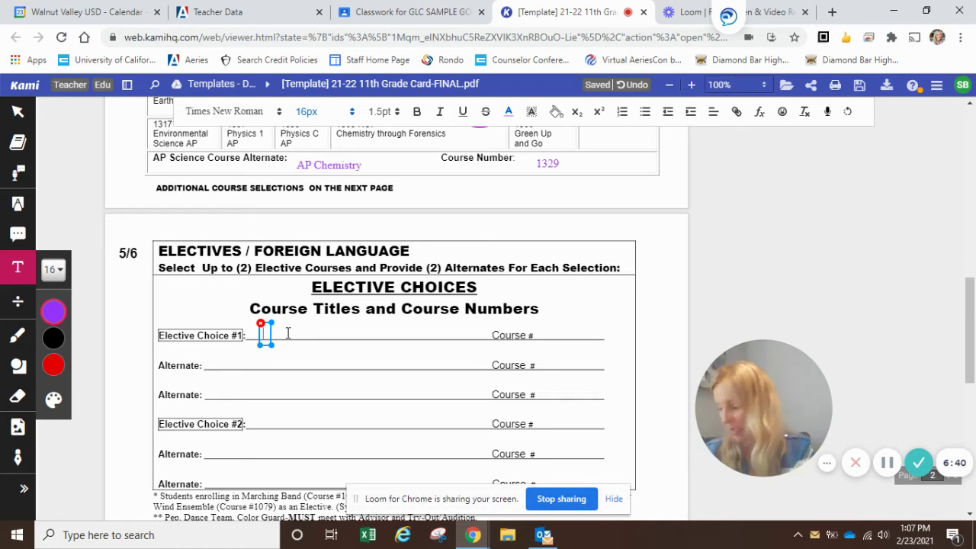
Type 'Spanish III' on the Elective Choice #1 line and '1747' beside its Course #
text(Spani)
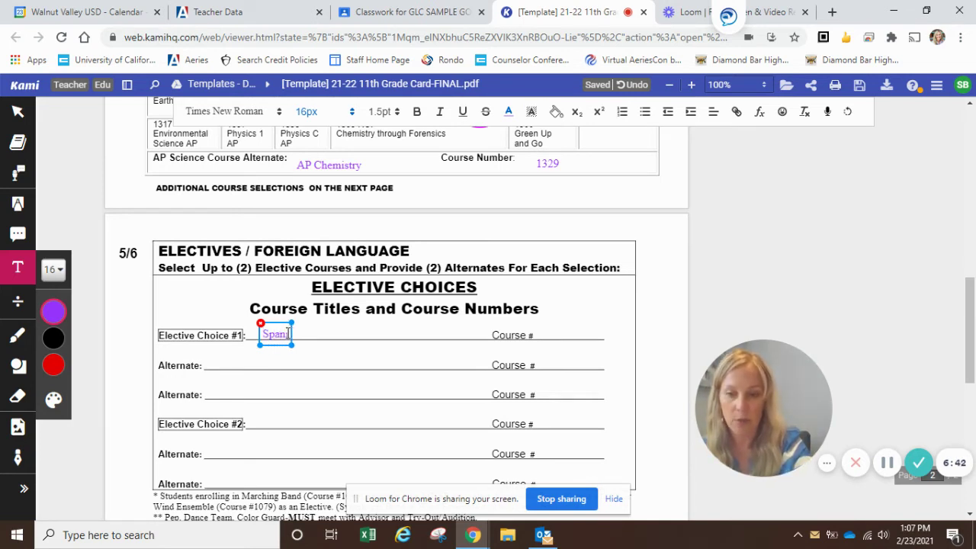
text(sh III)
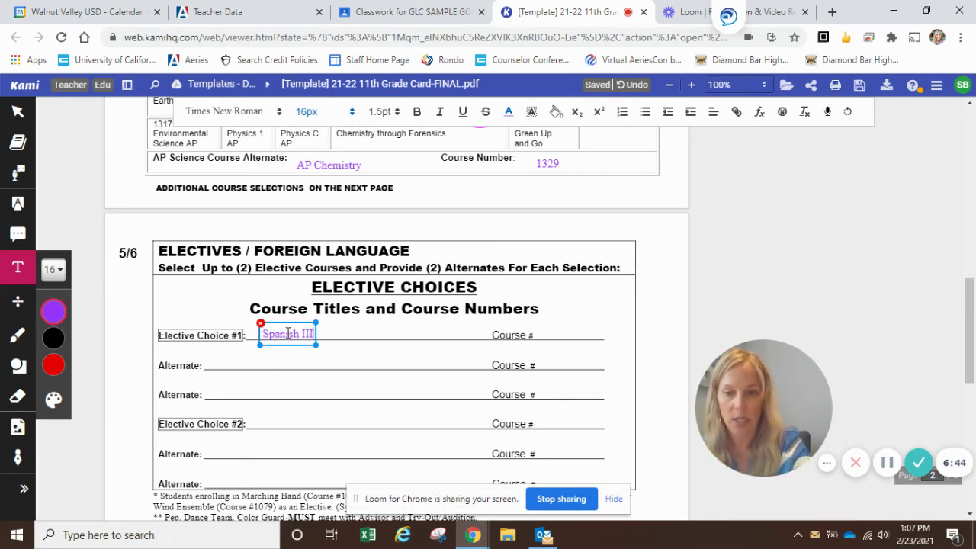
click(548, 330)
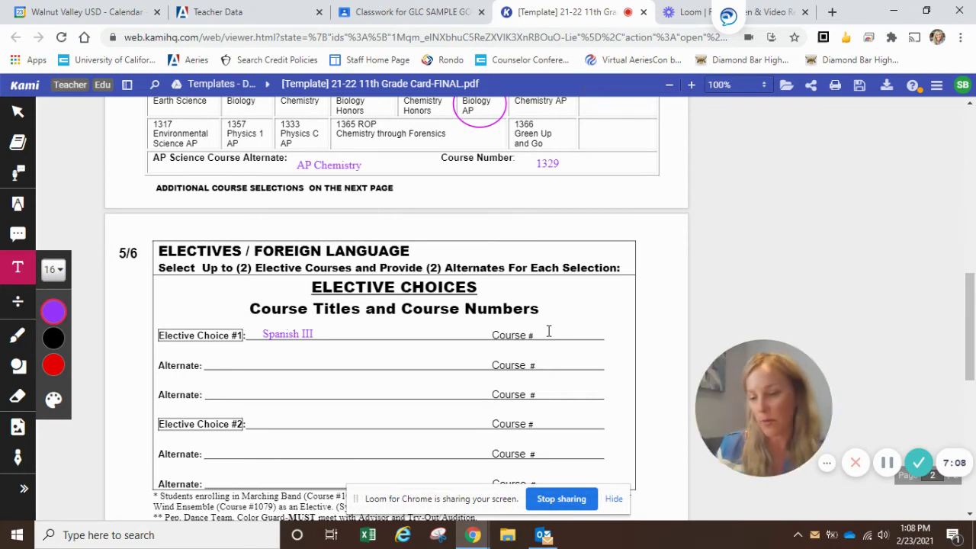
click(546, 334)
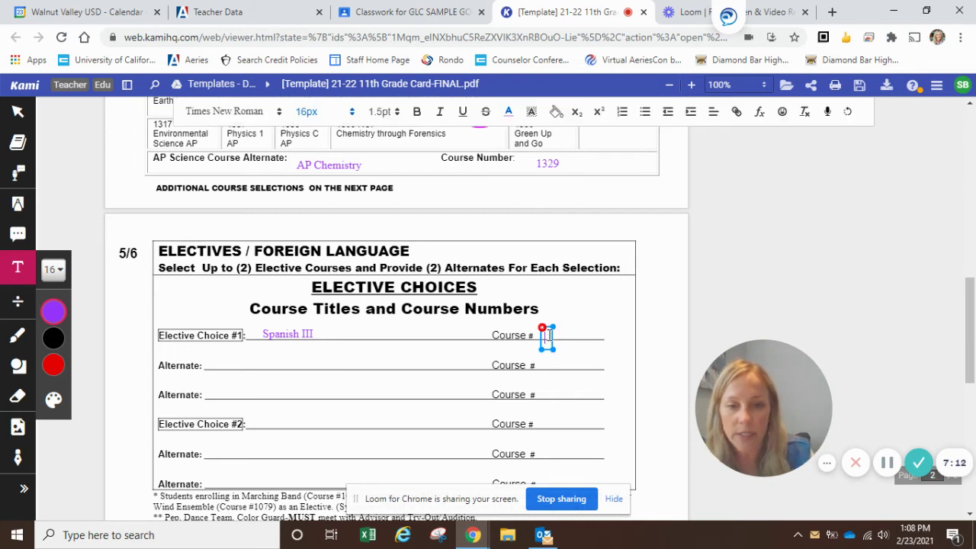
text(1)
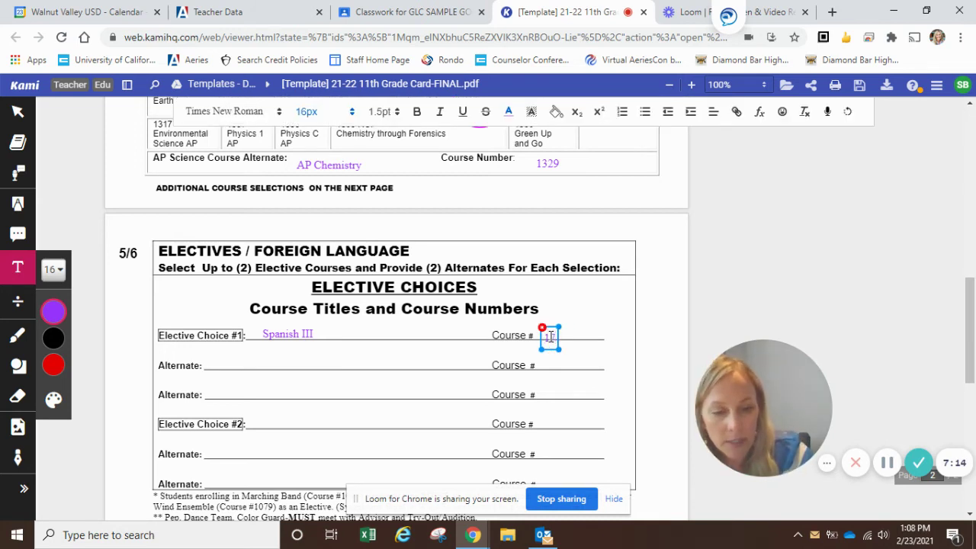
text(747)
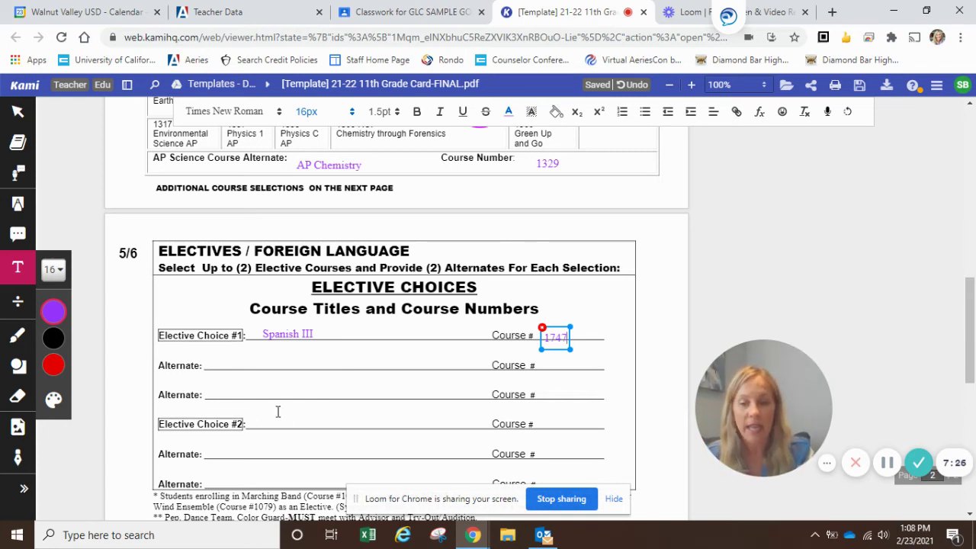
click(271, 420)
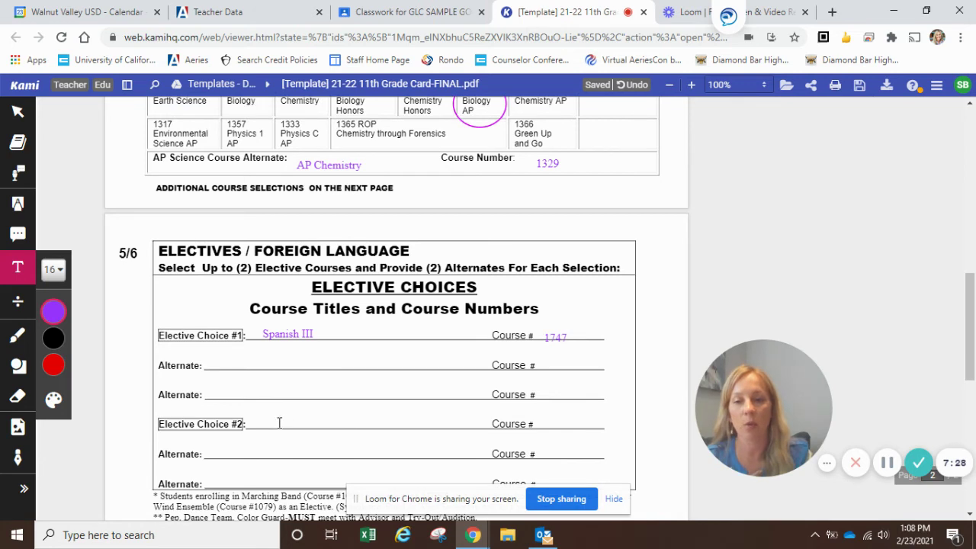
Add 'Wind Ensemble' beside Elective Choice #2 and course number '1079' after Course #
click(272, 413)
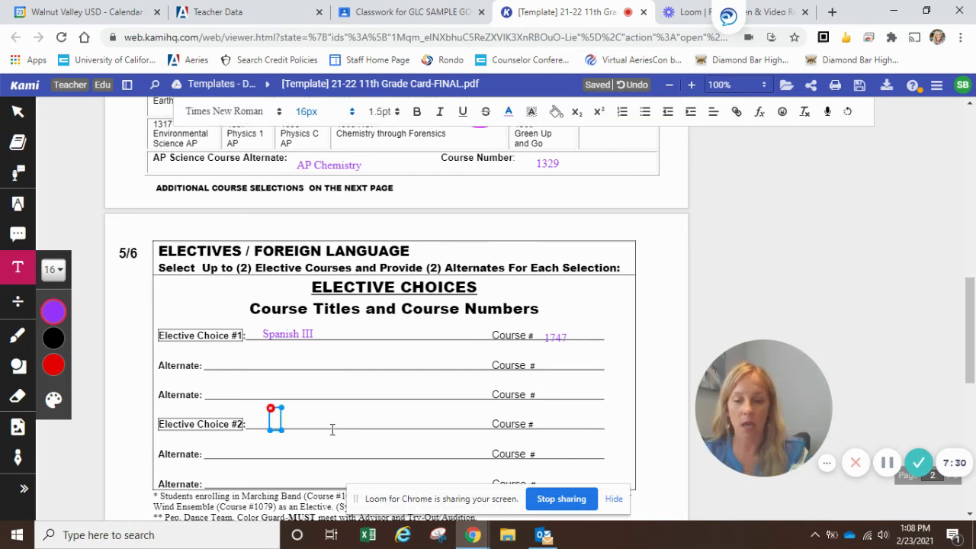
text(Wor)
key(BackSpace)
key(BackSpace)
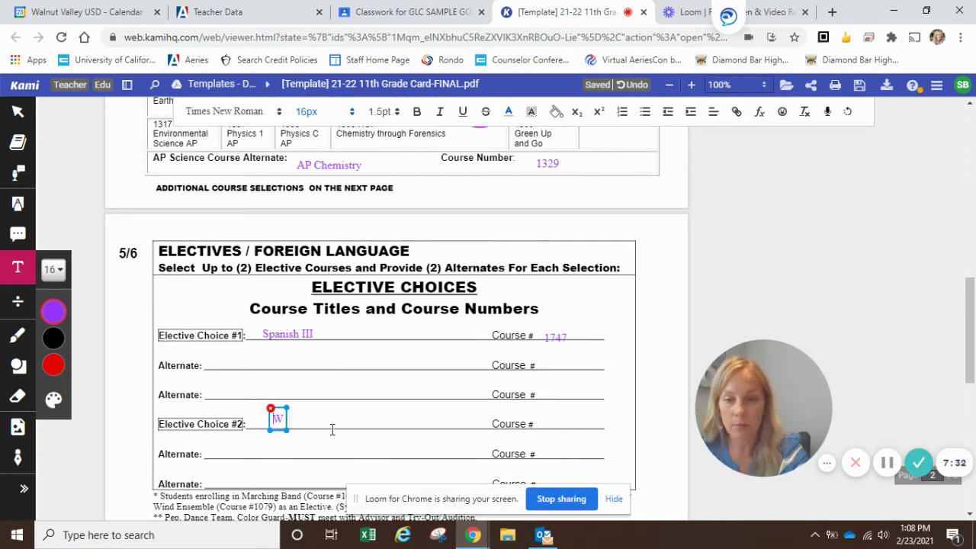
text(ind)
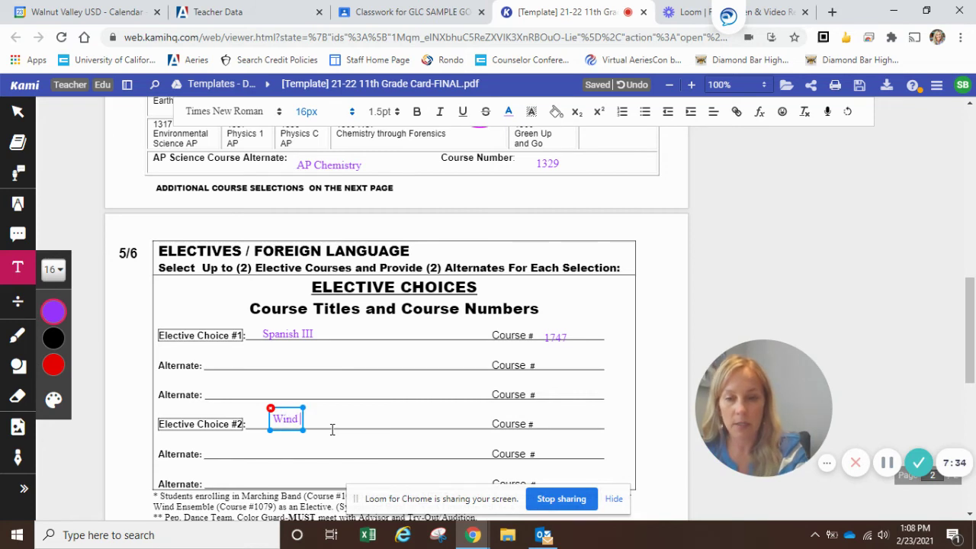
text( Ensemble)
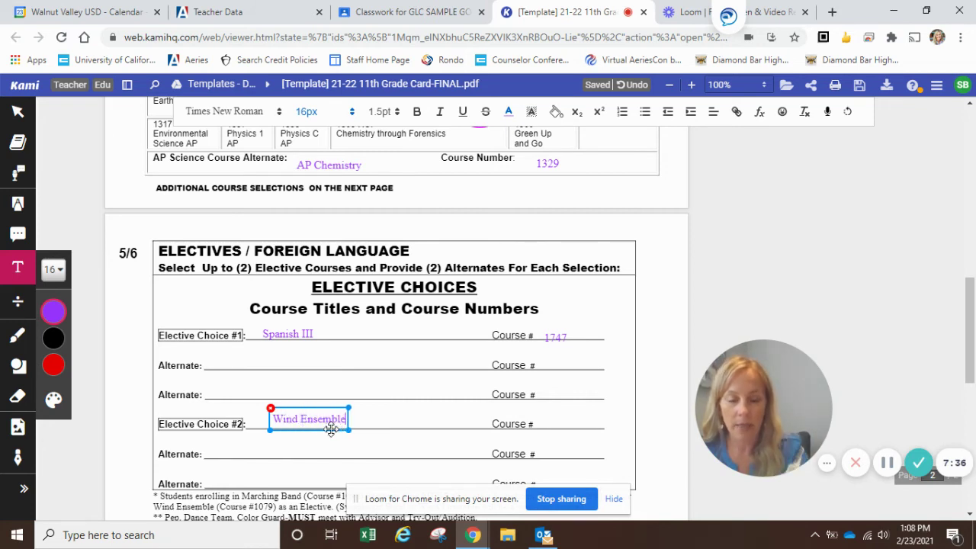
click(543, 422)
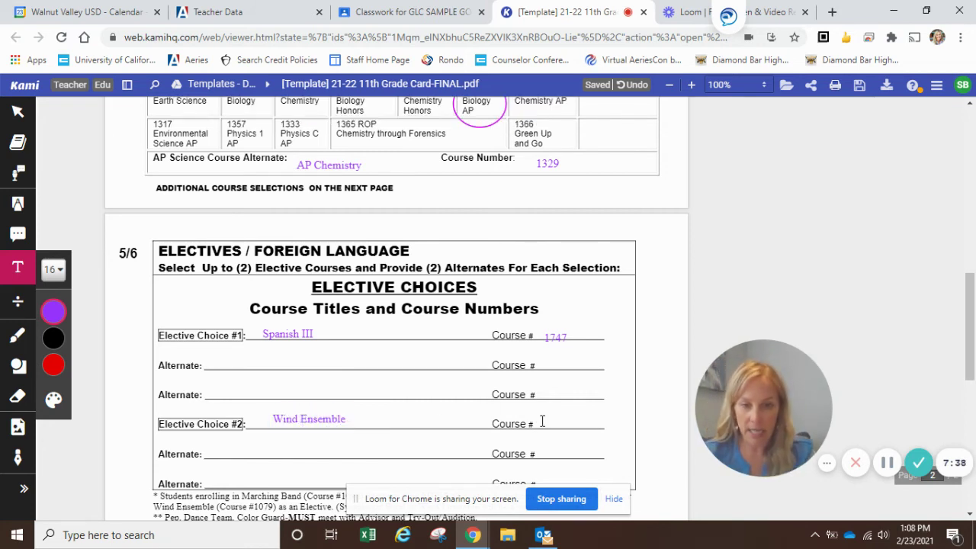
click(542, 422)
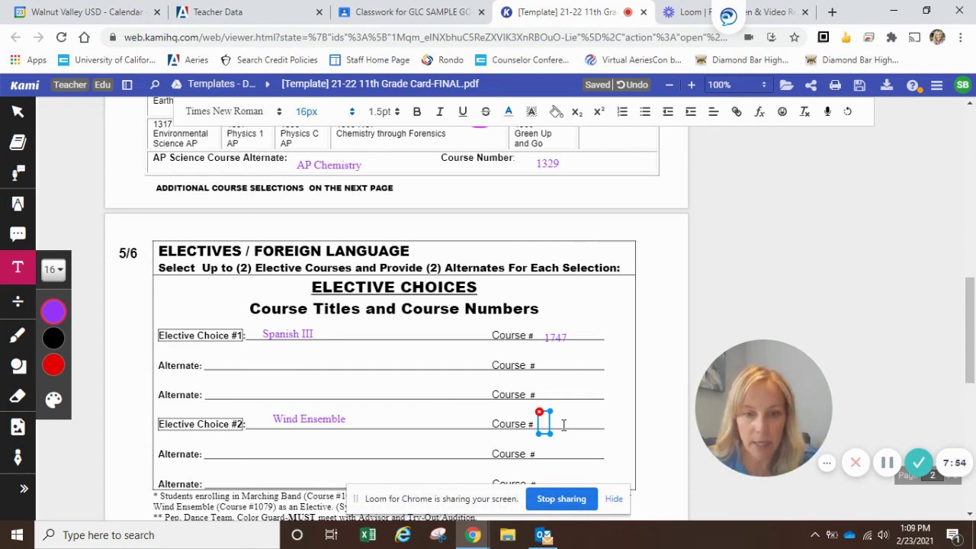
text(1079)
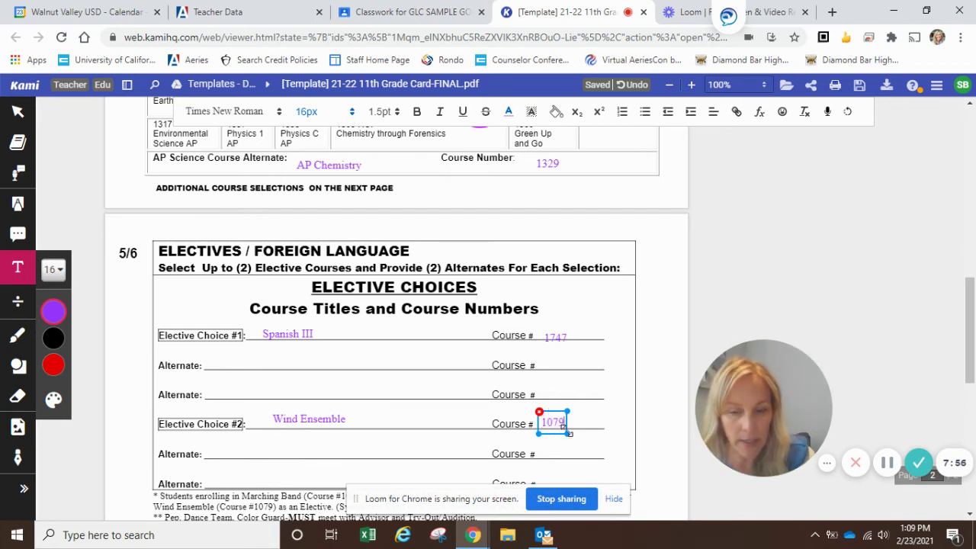
Extend the entries to 'Wind Ensemble/Marching Band' and course number '1079/1090'
click(348, 415)
click(349, 416)
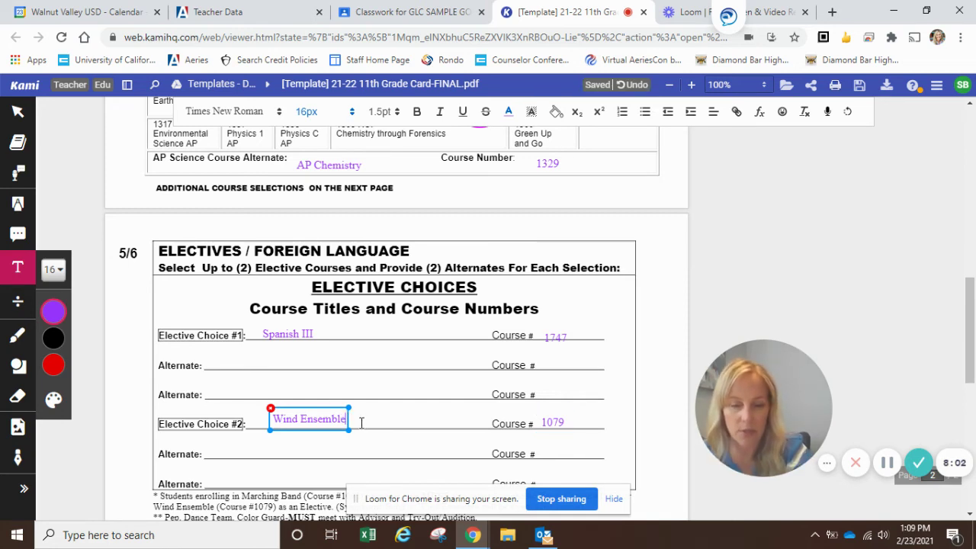
text(/Marchin)
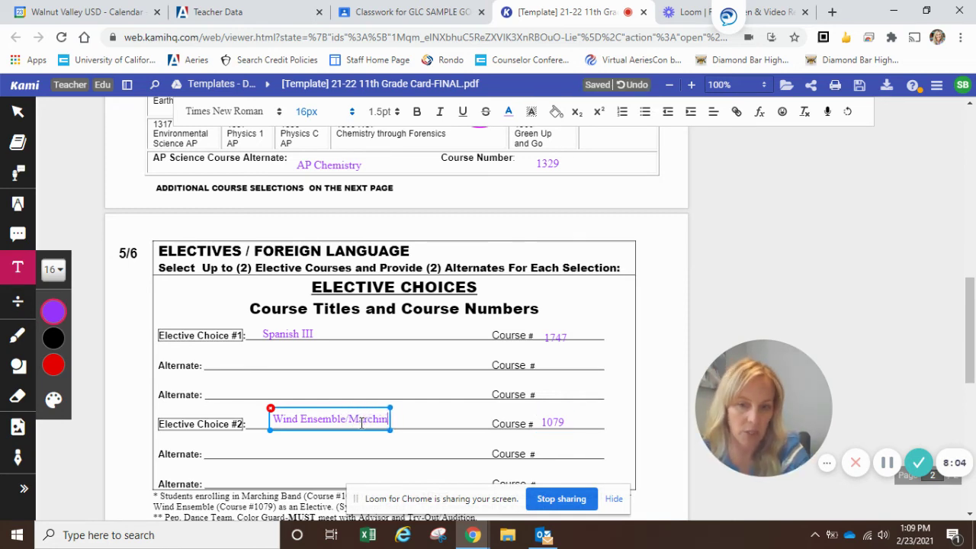
text(g Band)
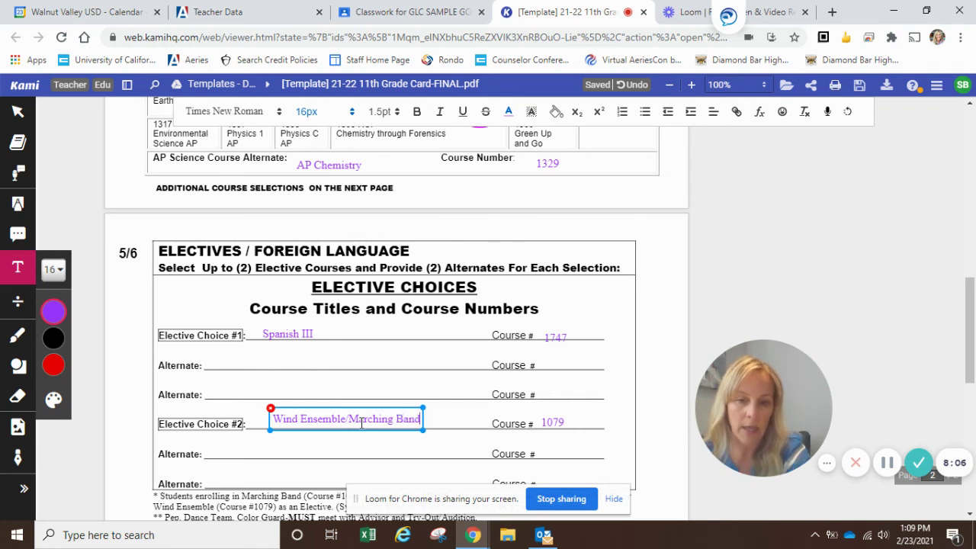
click(555, 421)
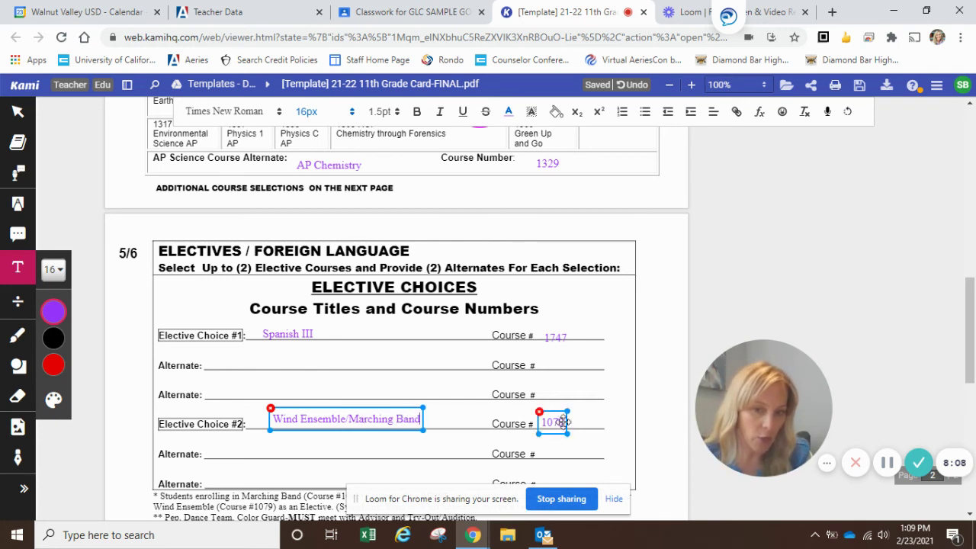
double_click(560, 421)
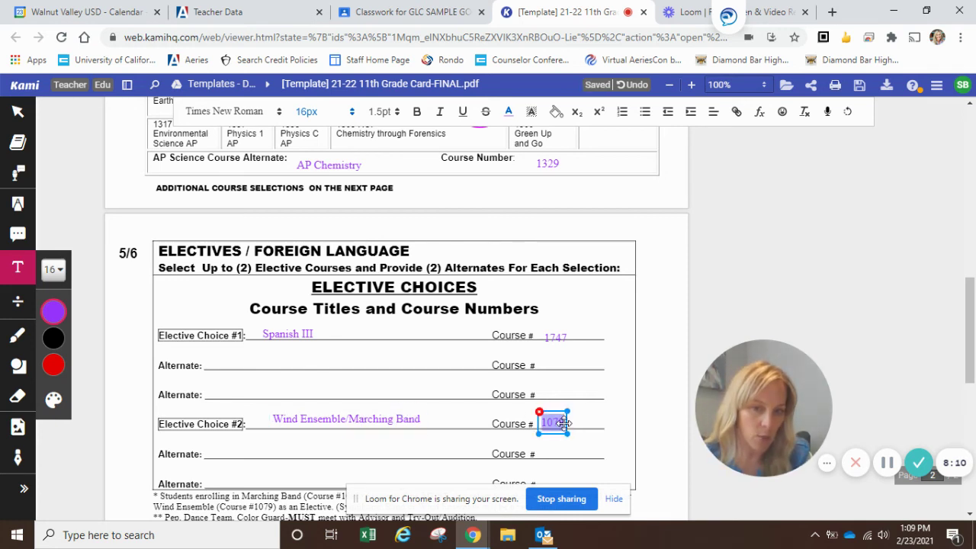
click(560, 422)
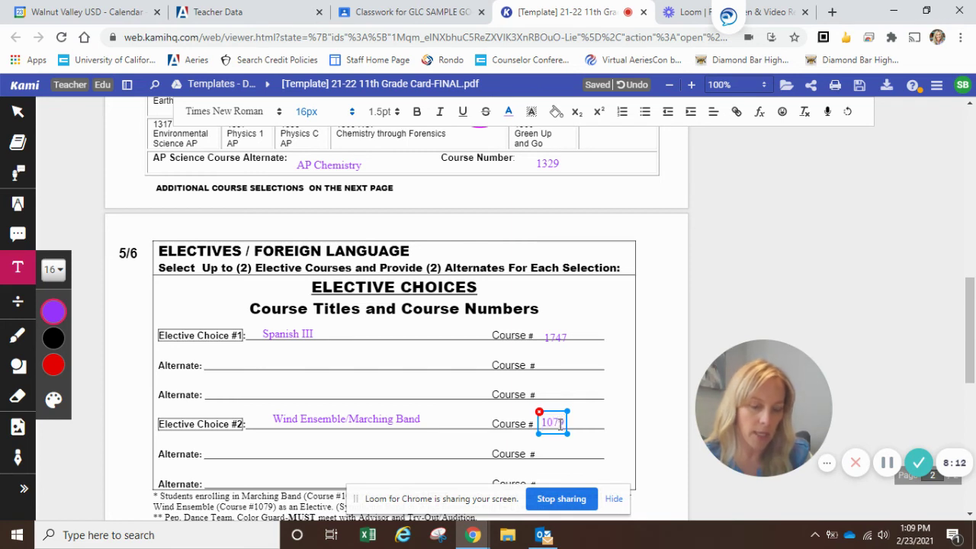
text(/10)
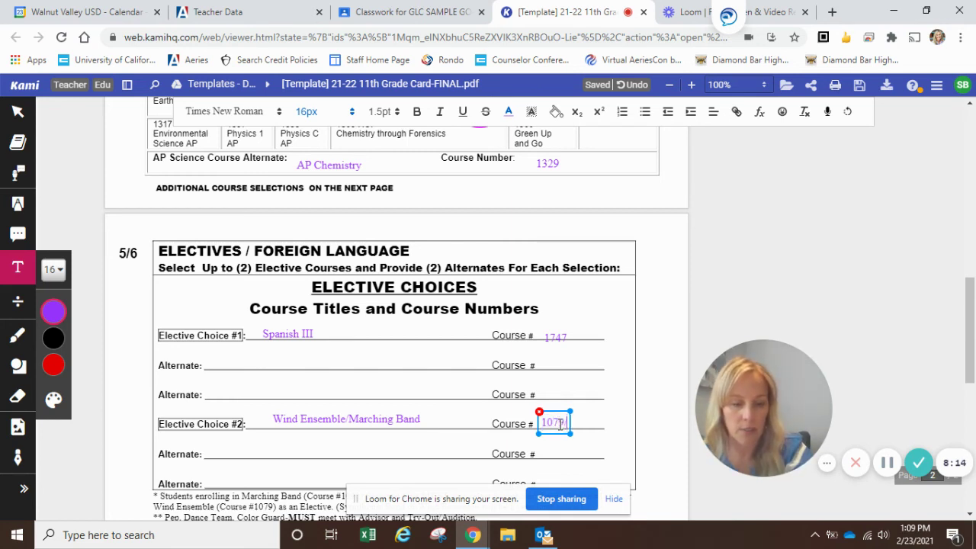
text(90)
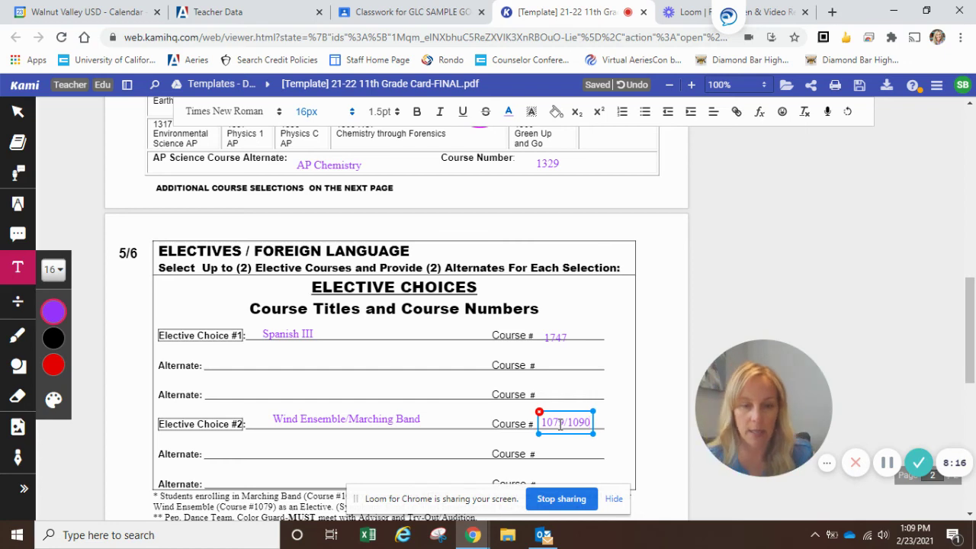
Check the notes below the electives, then bring up the Save options from the toolbar
scroll(496, 342, down, 3)
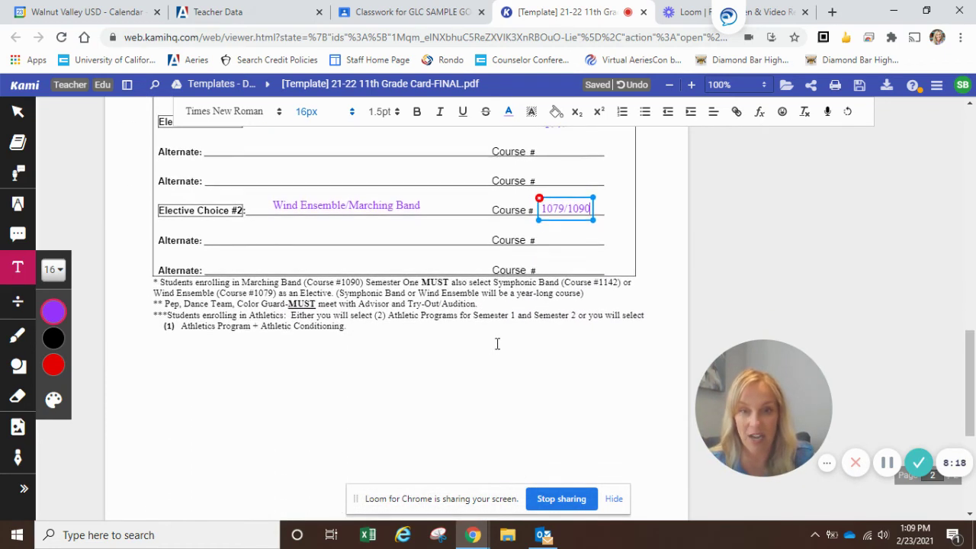
scroll(497, 343, up, 1)
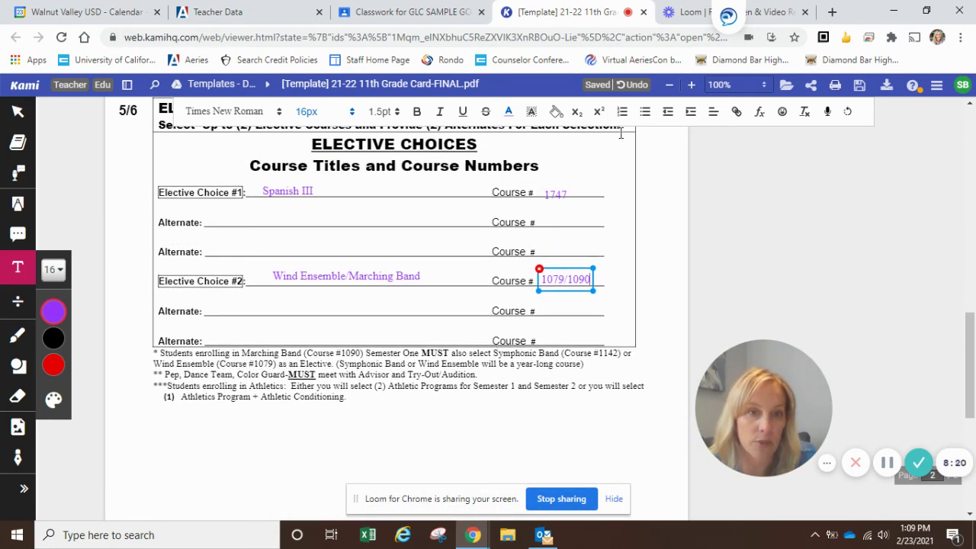
click(859, 87)
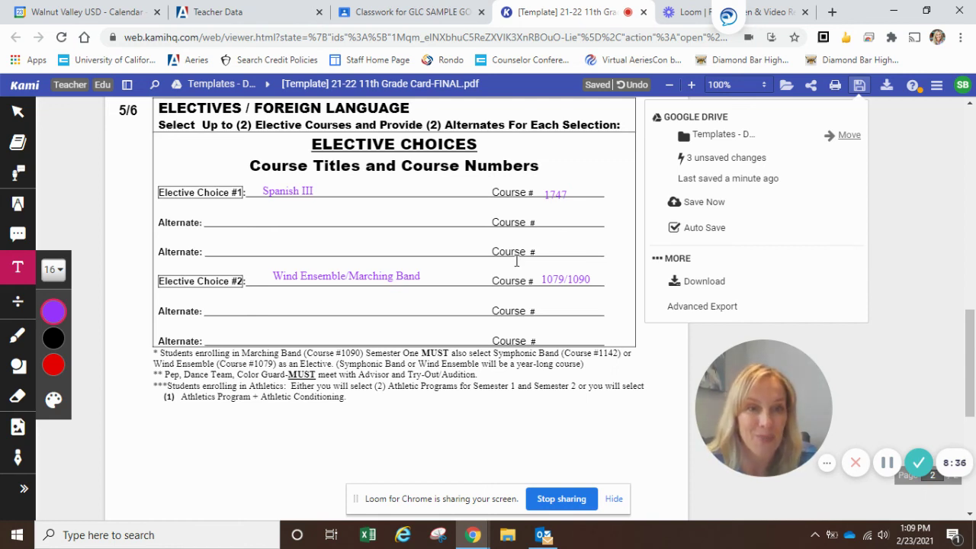
Dismiss the save menu, delete the stray empty text box, and return to page 1's signatures
click(661, 412)
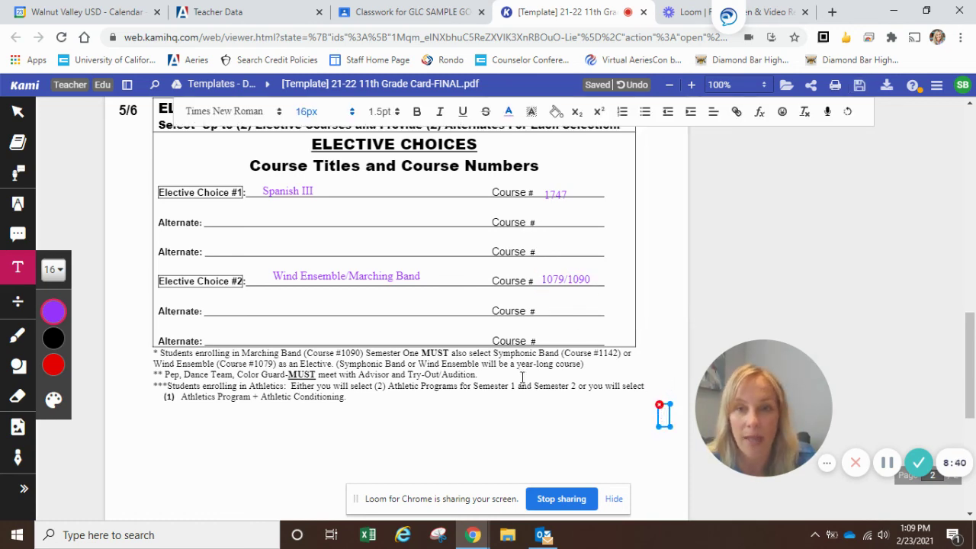
click(564, 280)
scroll(557, 300, up, 5)
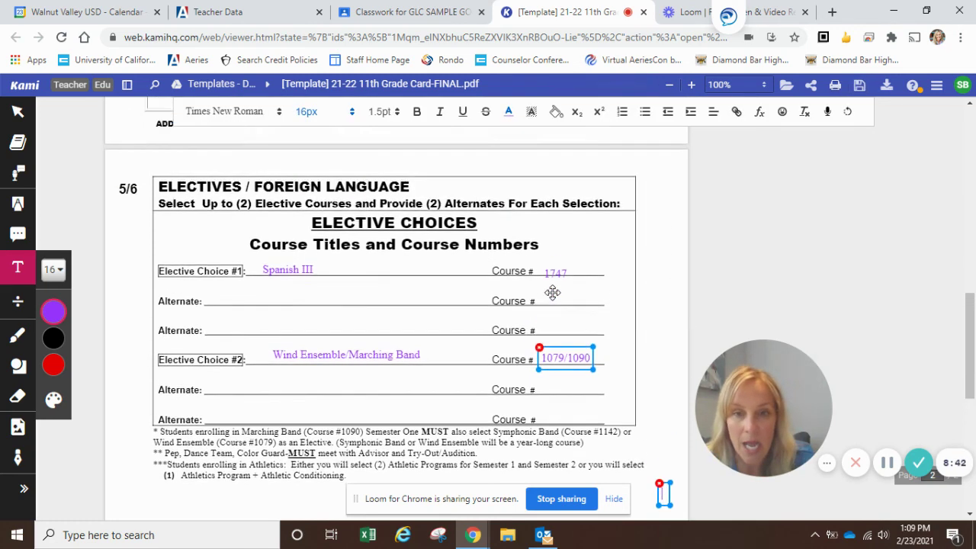
scroll(558, 300, up, 5)
click(575, 314)
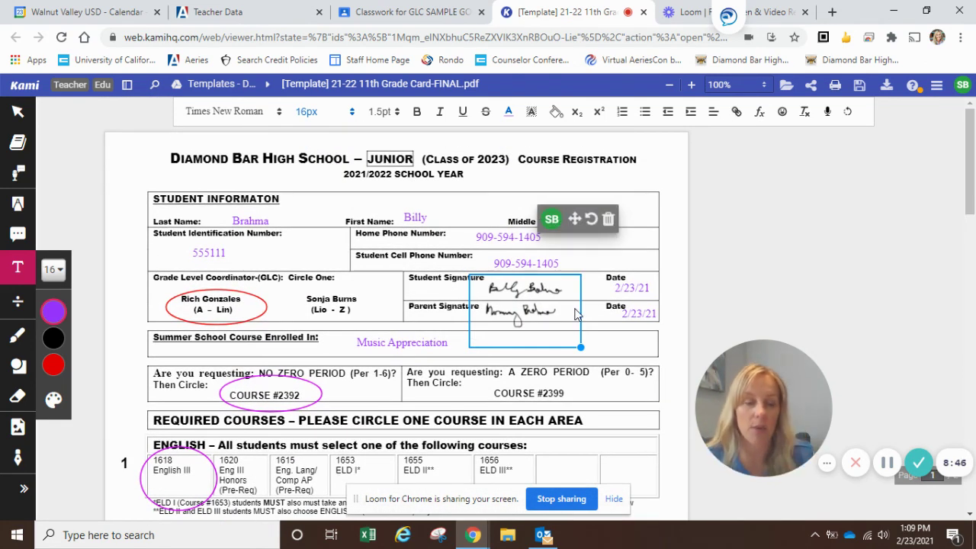
click(584, 314)
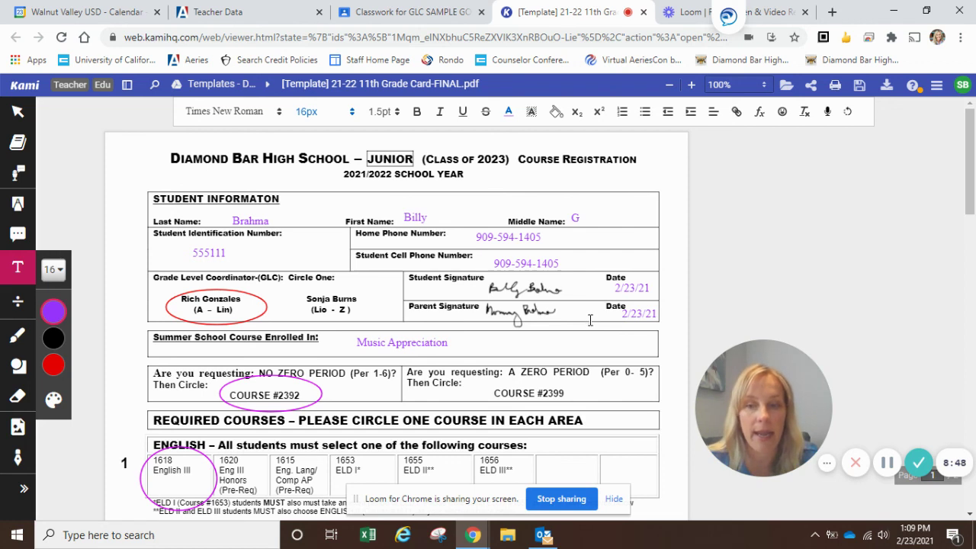